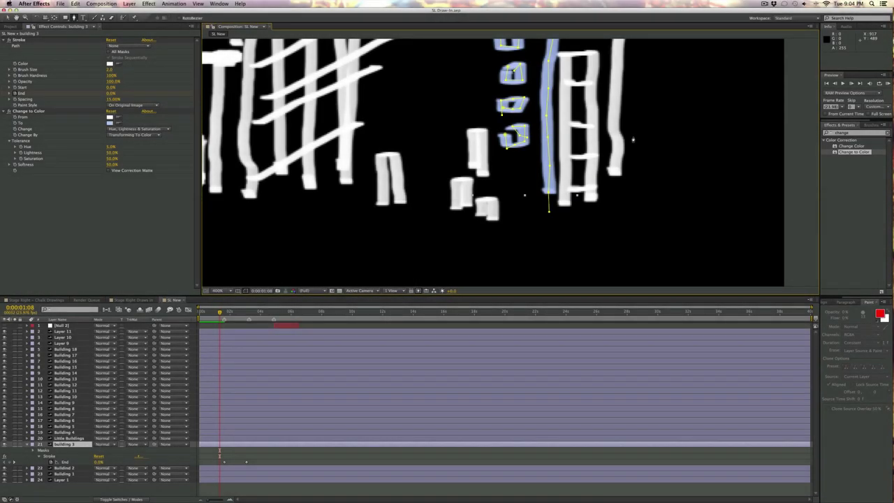
Step: Zoom out to fit the skyline and set building 3's Stroke Paint Style to Reveal Original Image
scroll(412, 140, up, 10)
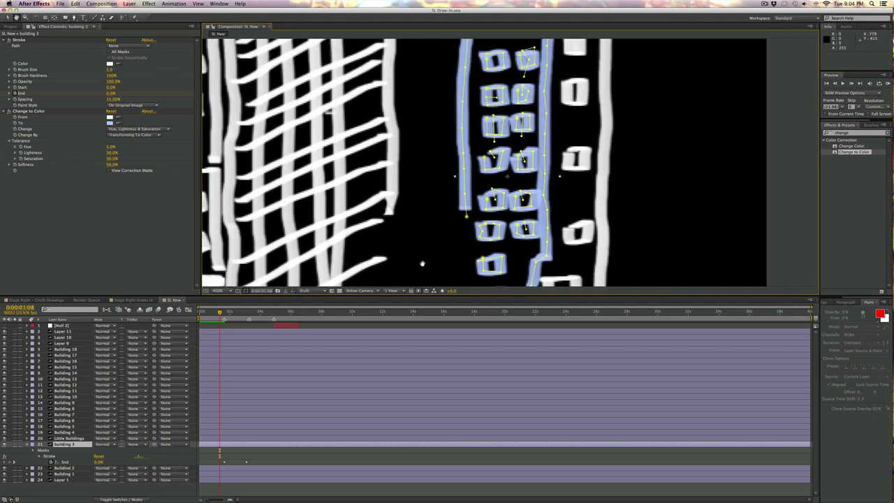
key(g)
key(comma)
key(comma)
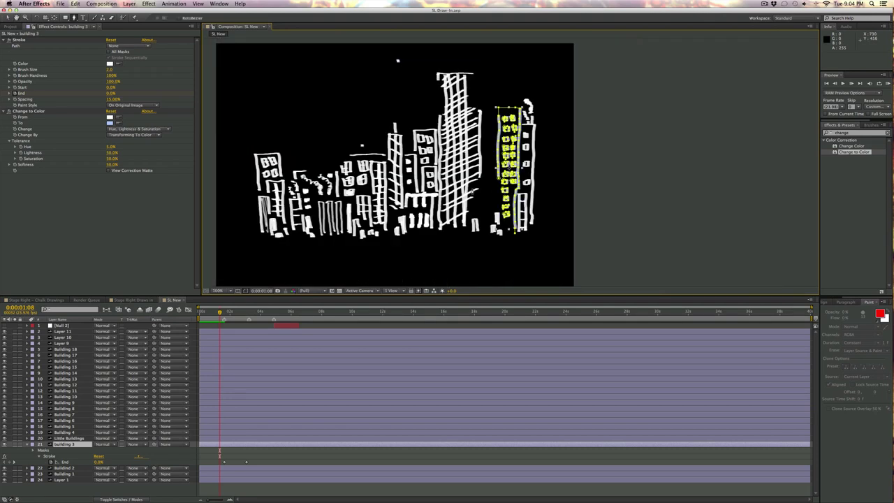
key(F2)
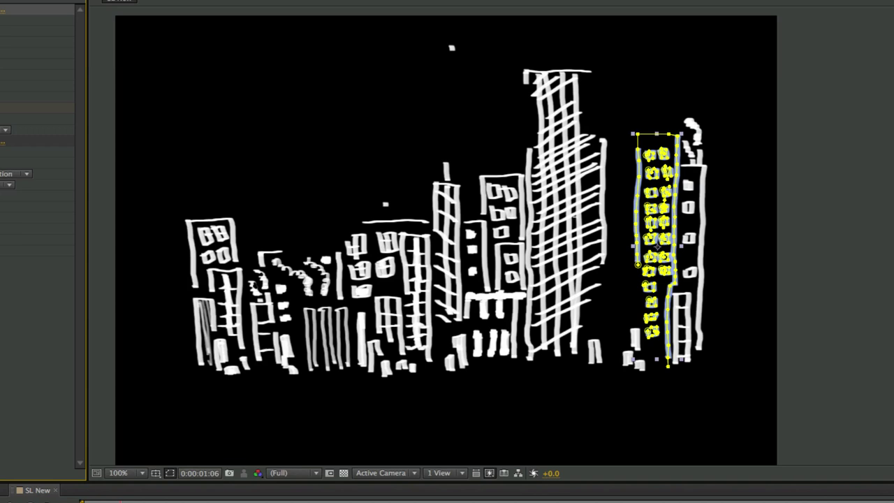
click(14, 173)
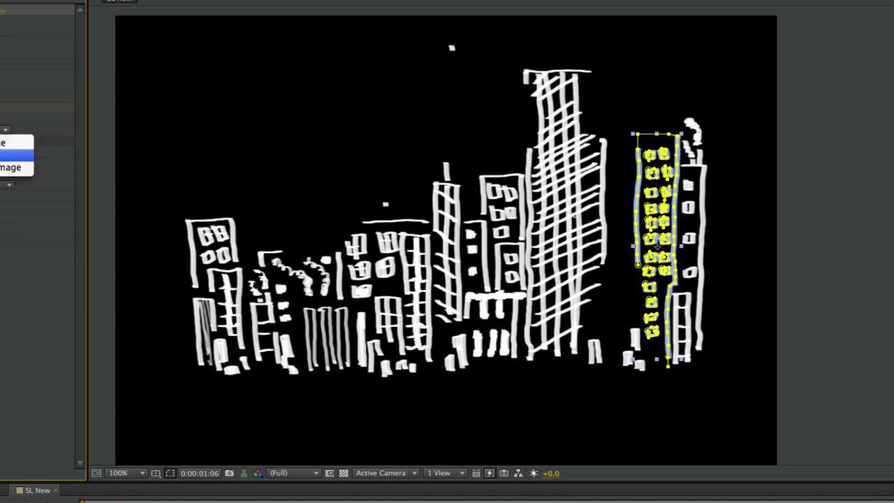
click(14, 166)
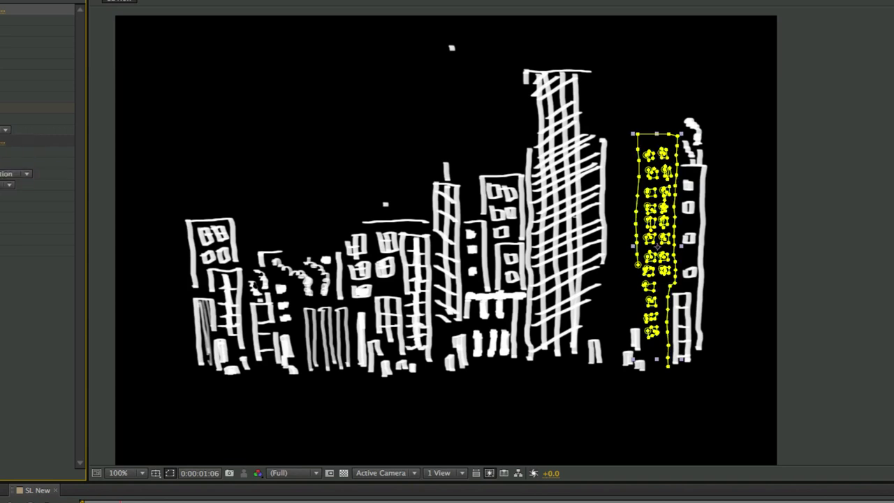
Step: Delete the building layer, paste it back, and step back to an earlier frame
key(Delete)
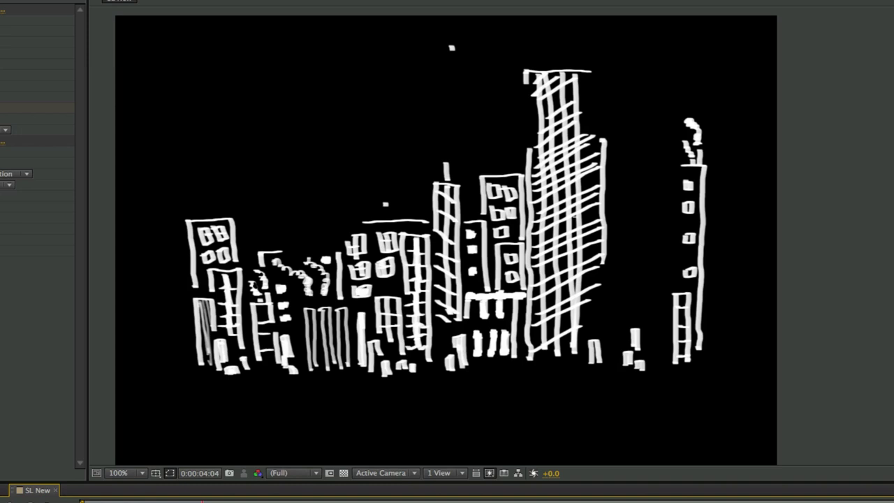
key(ctrl+v)
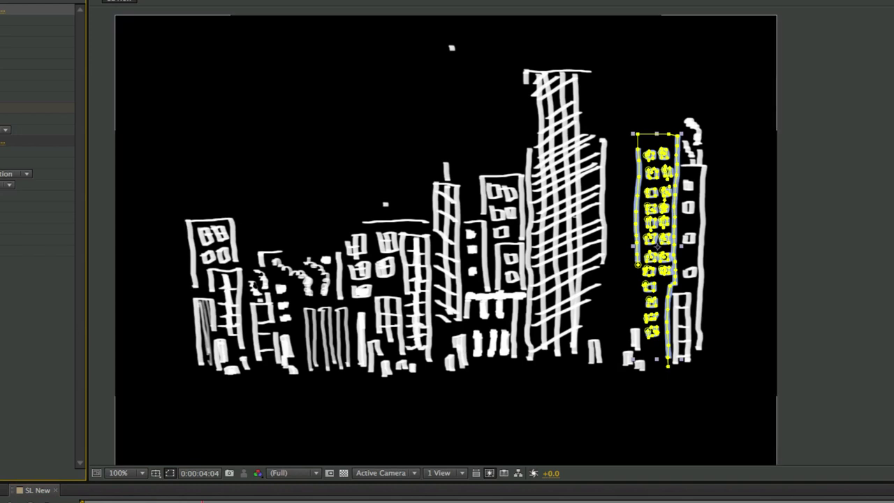
key(j)
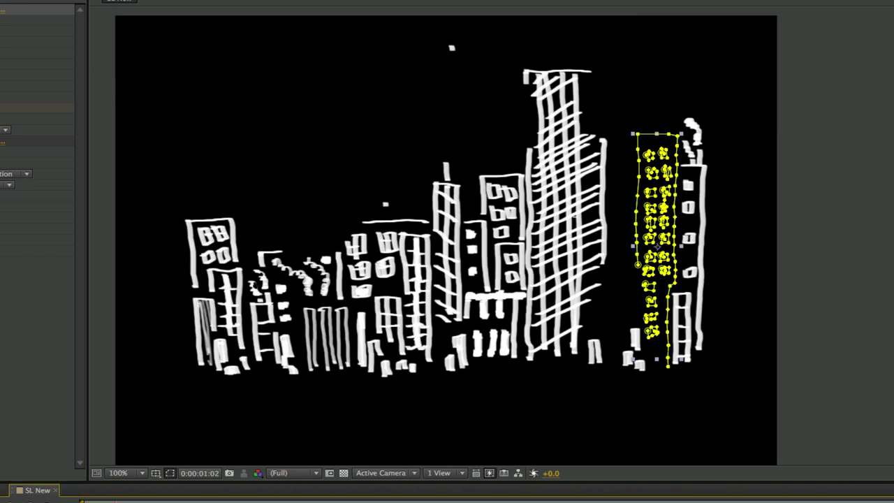
key(j)
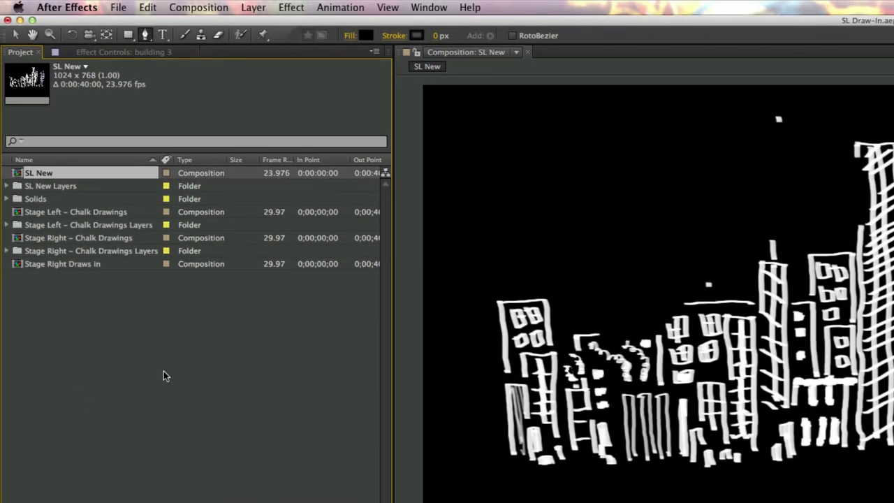
click(63, 353)
double_click(163, 376)
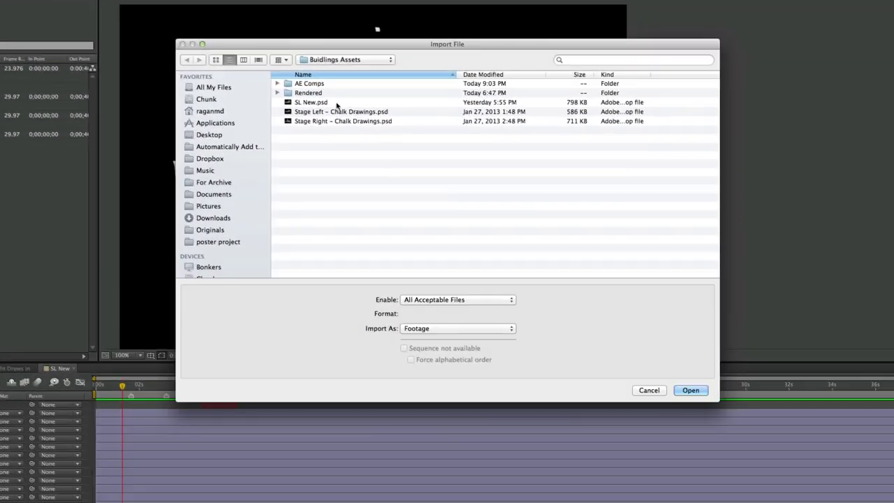
click(336, 103)
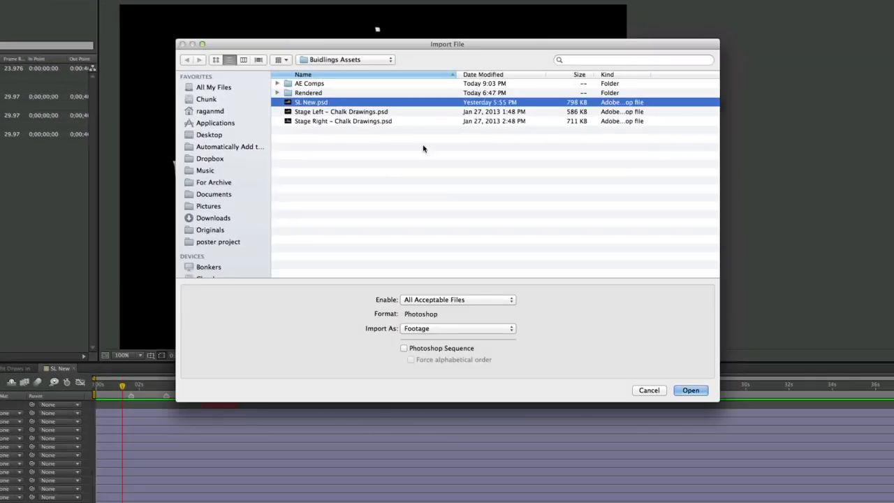
click(689, 389)
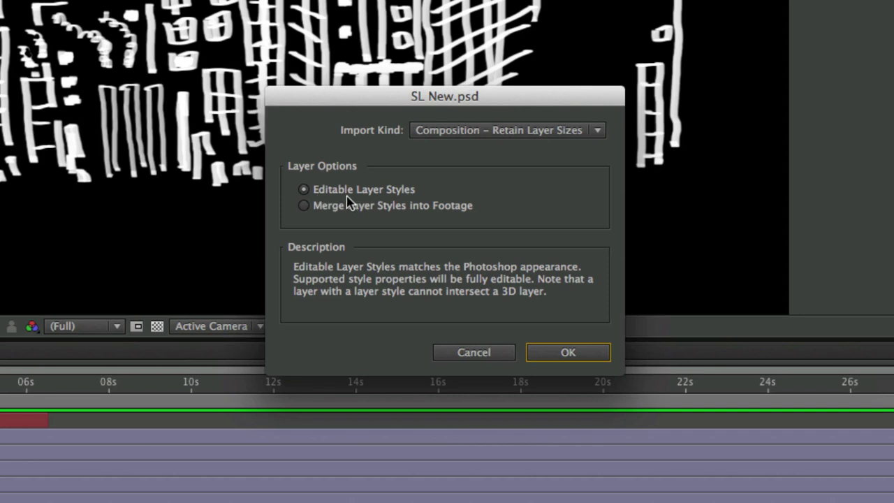
click(489, 131)
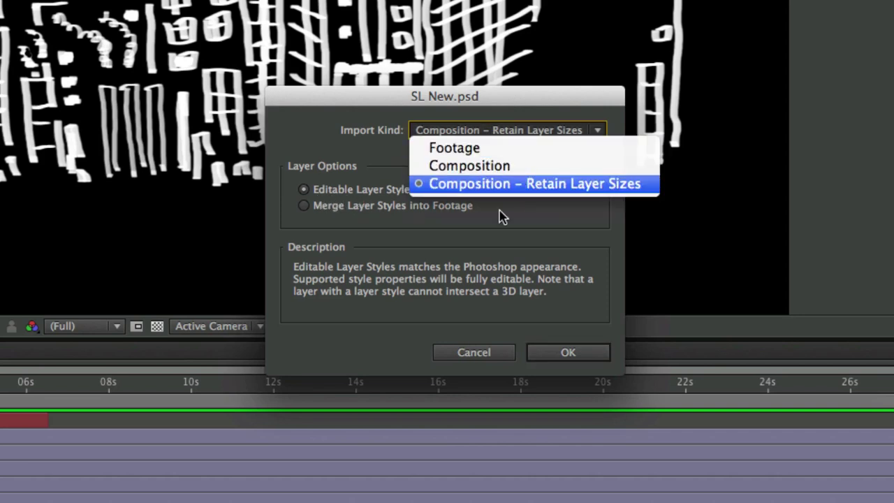
click(481, 354)
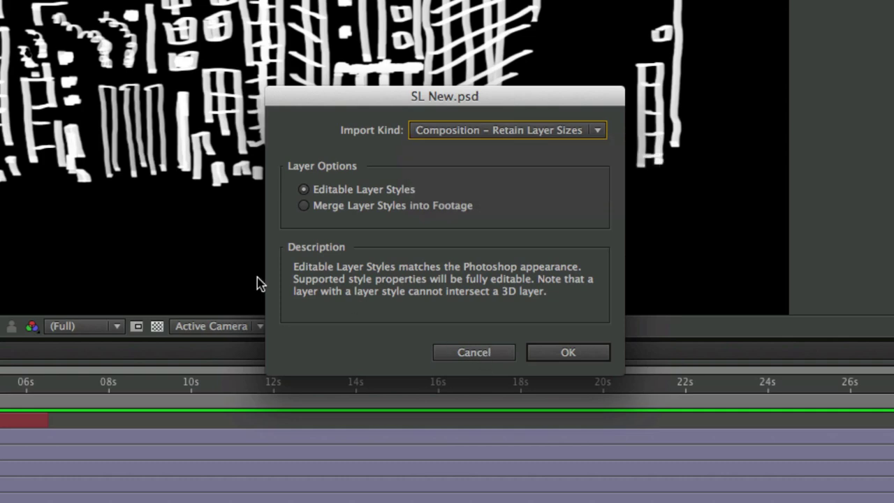
click(482, 353)
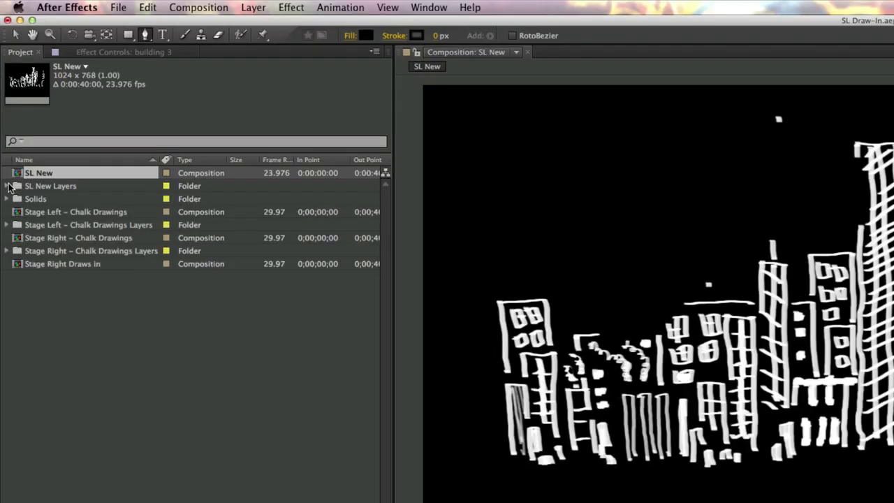
click(8, 185)
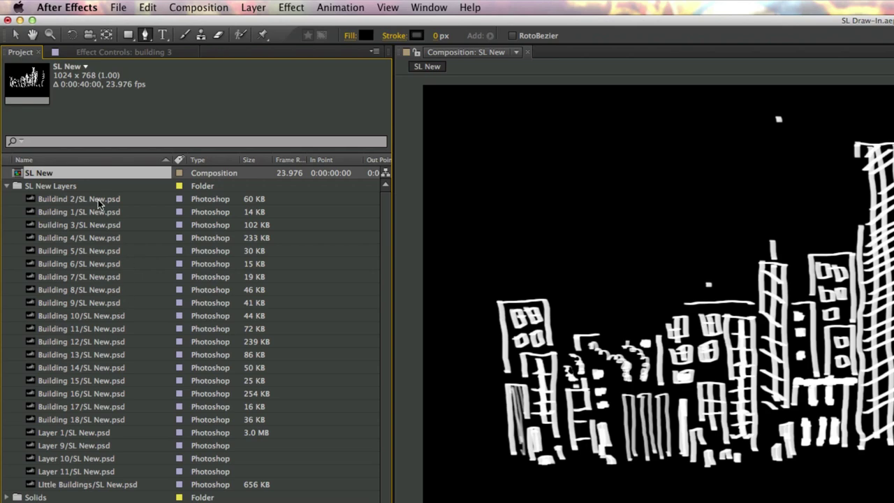
click(8, 187)
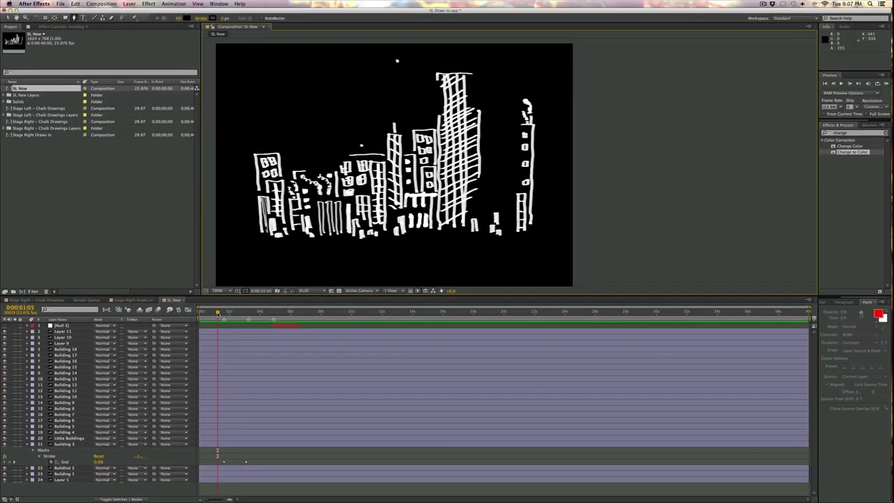
Step: Preview building 3 drawing in and stop at 0:00:03:06
mouse_move(217, 312)
mouse_down()
mouse_move(259, 312)
mouse_move(219, 312)
mouse_up()
key(space)
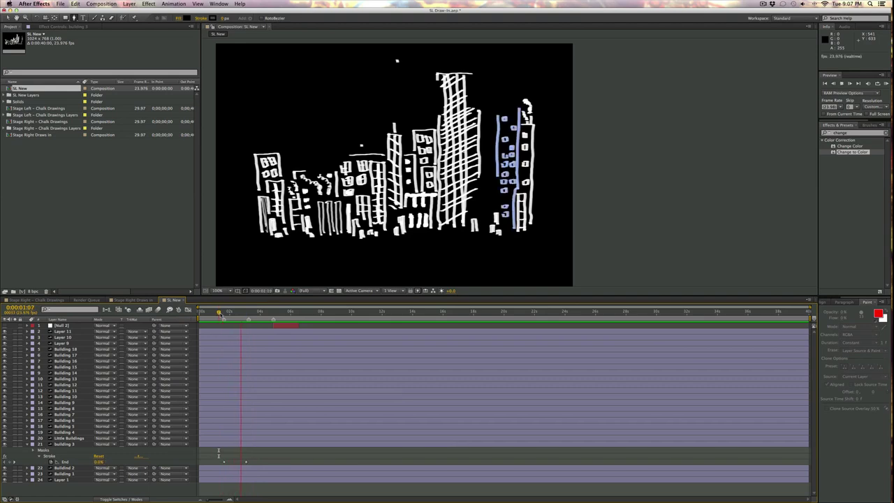
drag(252, 313, 248, 313)
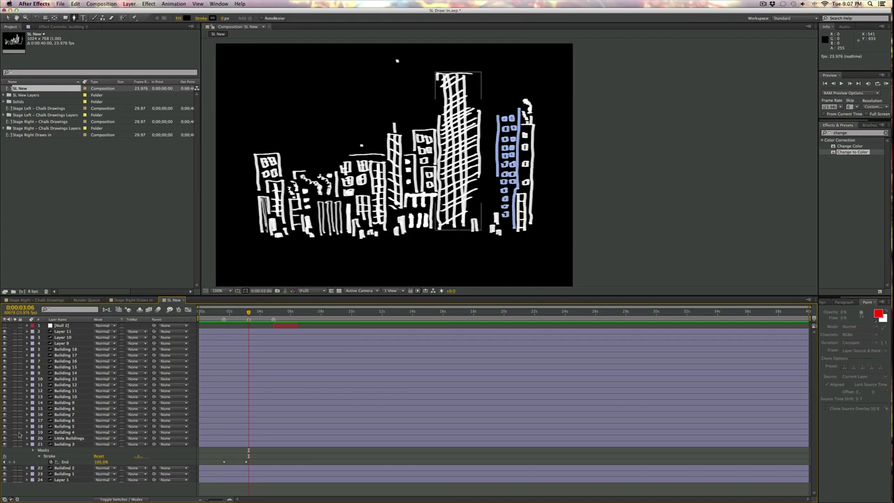
Step: Toggle the Little Buildings and tall centre tower layers off and on to identify them
click(70, 438)
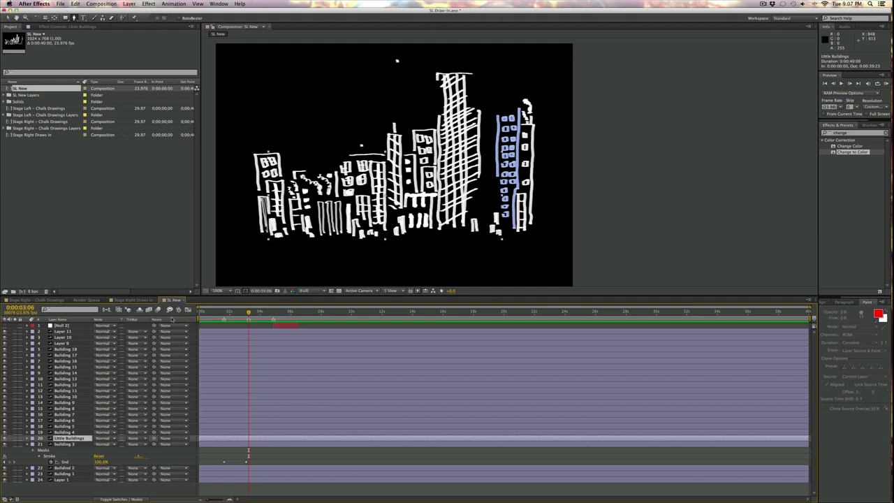
click(5, 439)
click(5, 438)
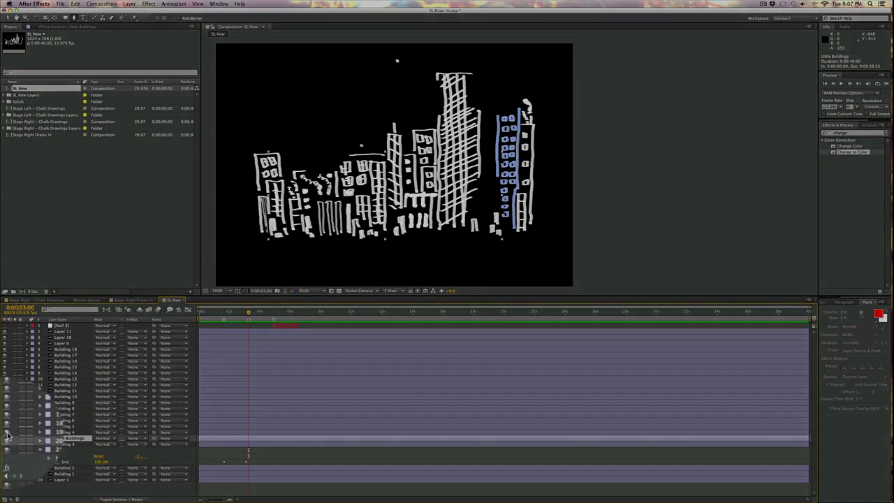
click(6, 438)
click(6, 438)
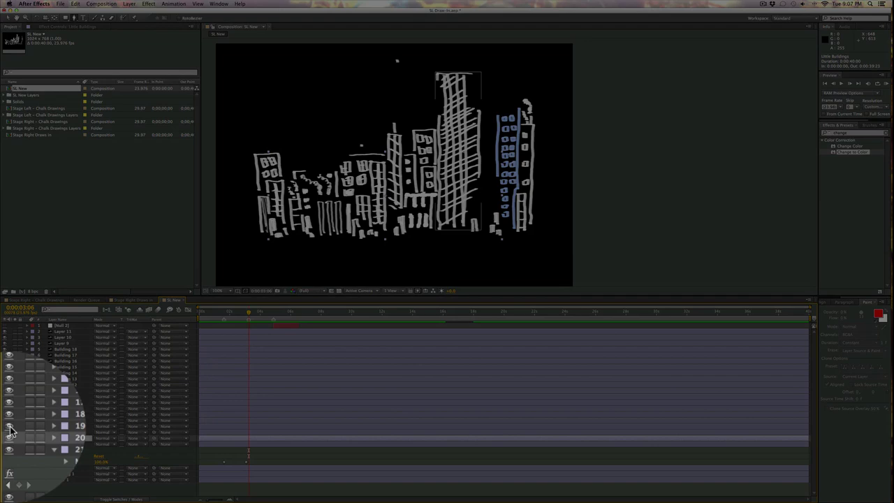
click(9, 427)
click(9, 428)
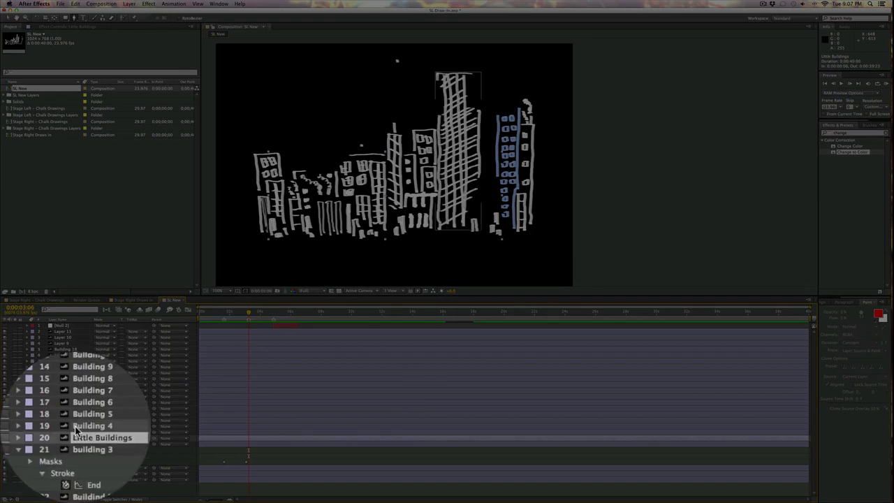
click(9, 427)
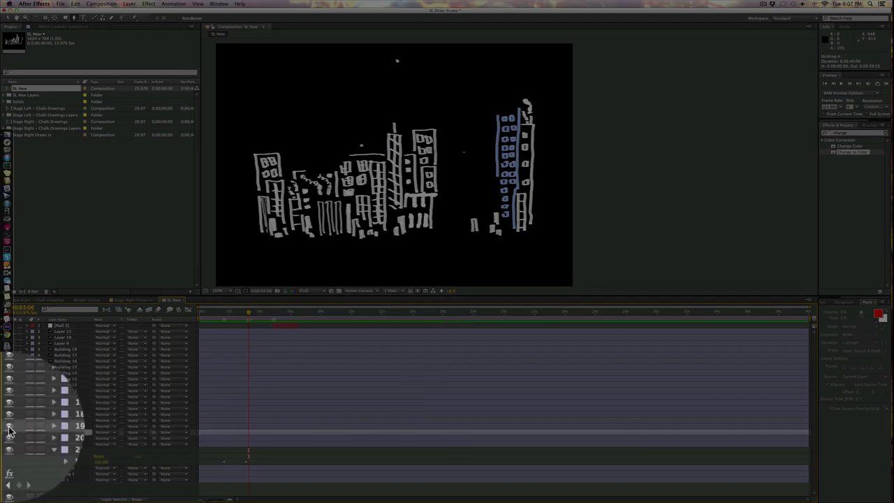
click(9, 427)
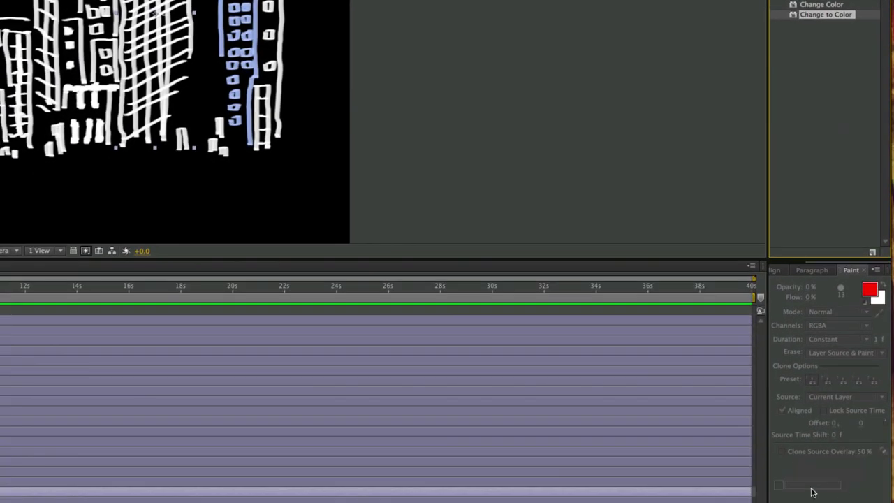
Step: Apply Change to Color to Building 4 with a pale yellow To colour (H 58, S 50%, B 98%)
click(738, 492)
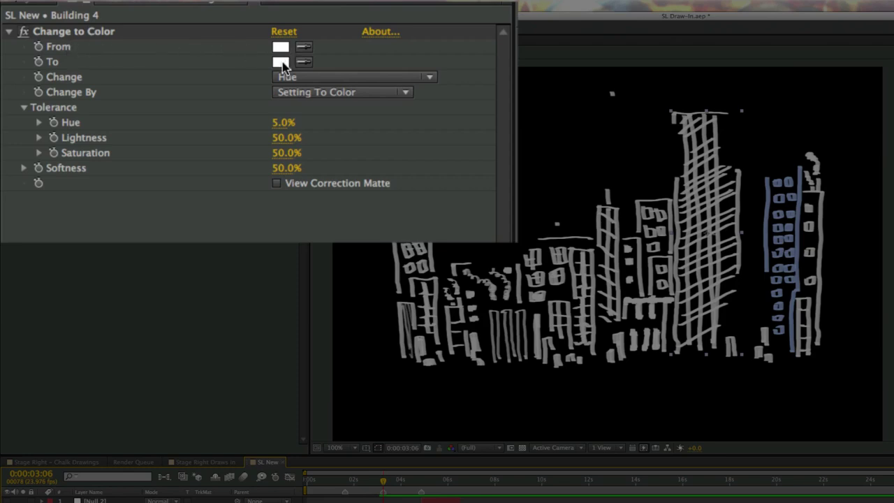
click(169, 79)
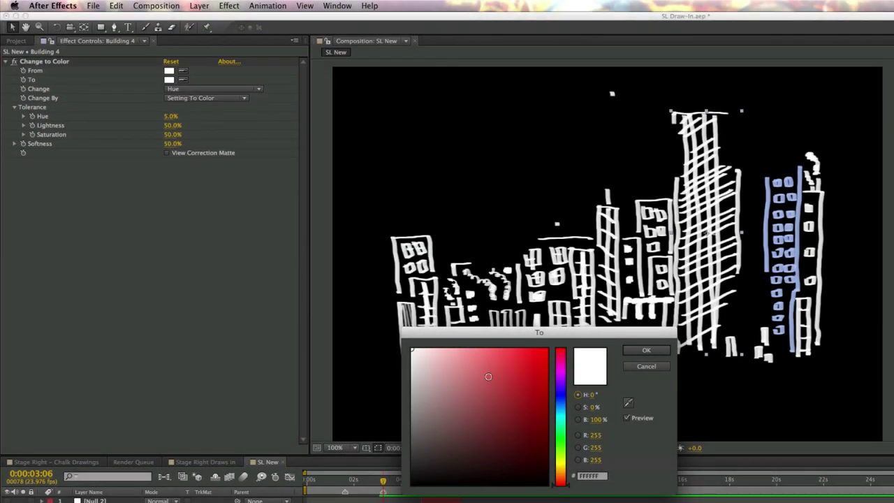
click(565, 461)
drag(570, 462, 574, 483)
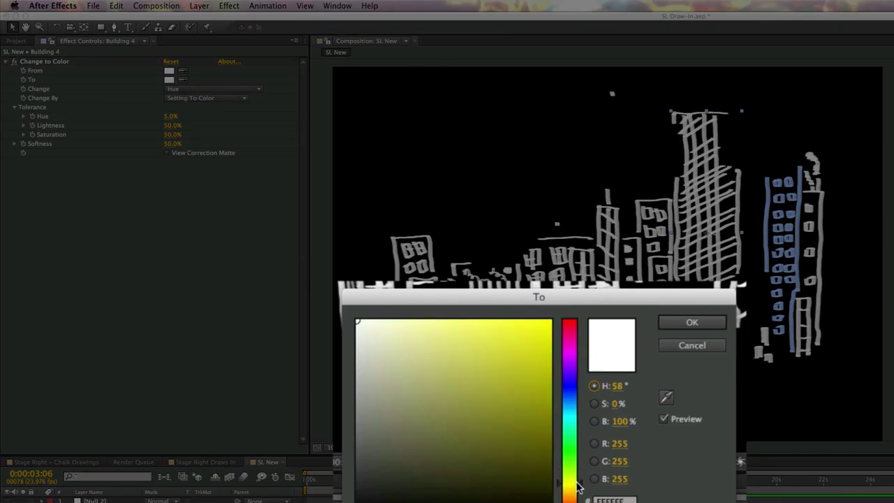
drag(492, 328, 453, 324)
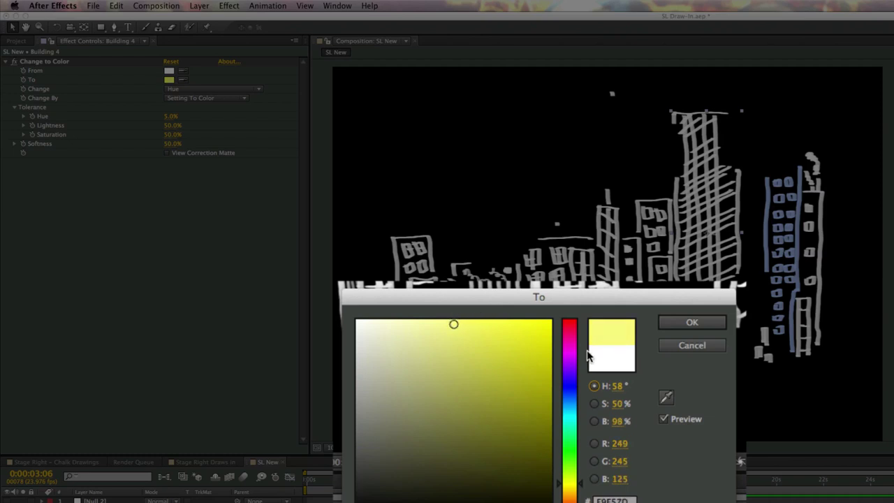
click(693, 327)
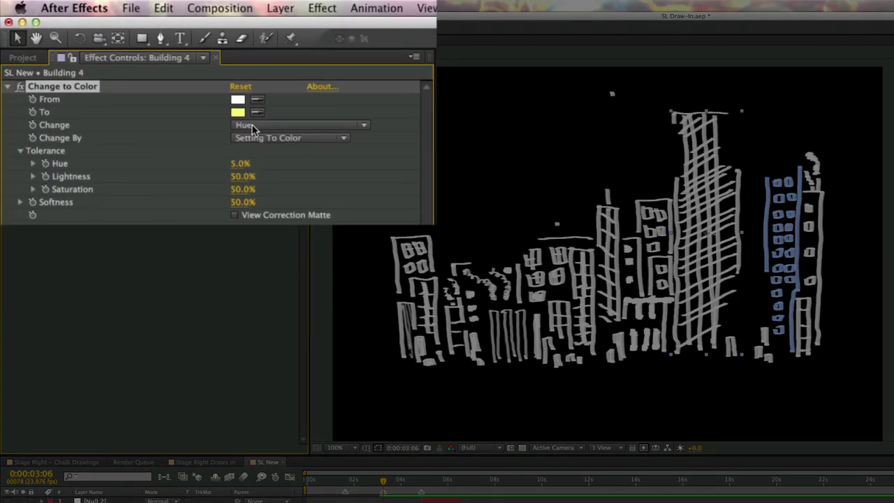
Step: Set Change to Hue, Lightness & Saturation and keep Change By at Setting To Color
click(253, 130)
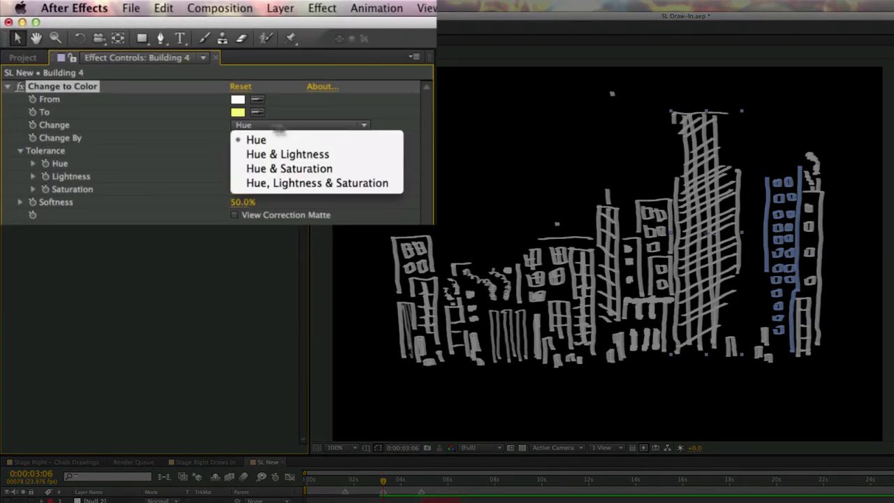
click(298, 186)
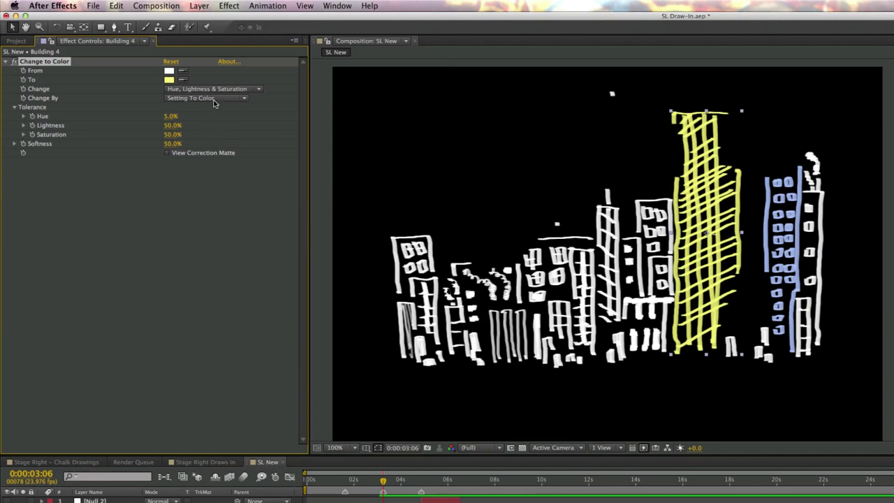
click(214, 102)
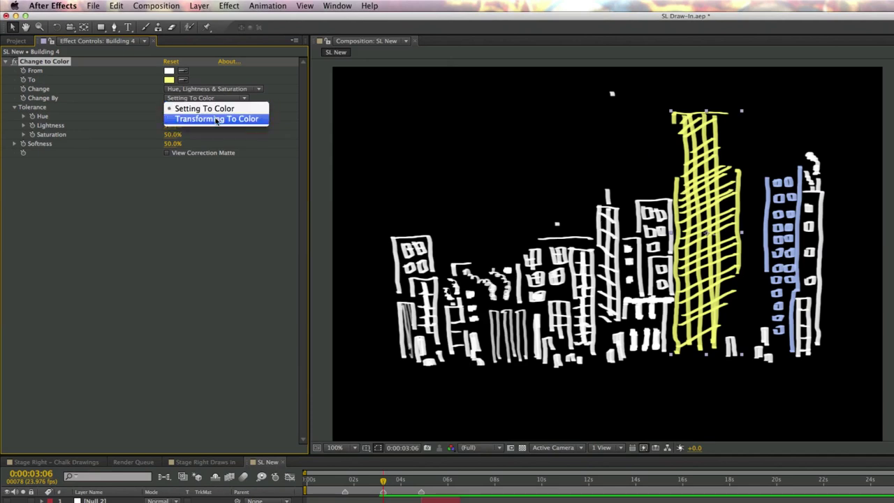
click(216, 117)
click(225, 102)
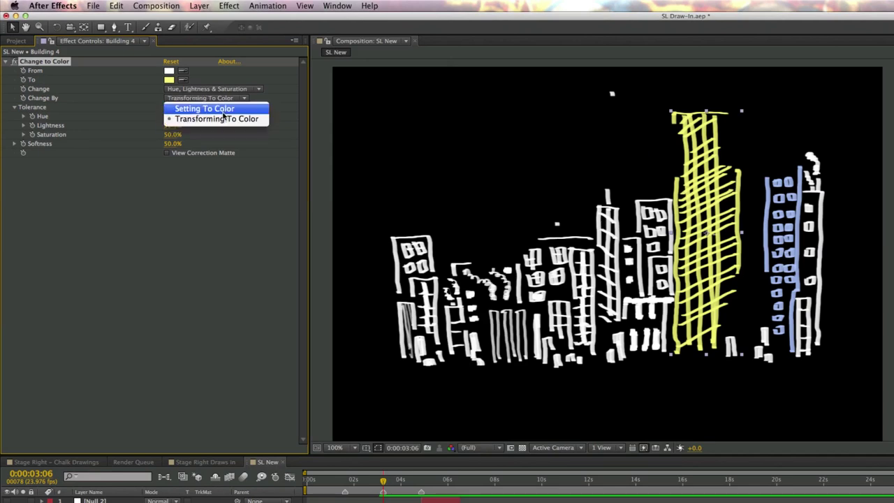
click(210, 107)
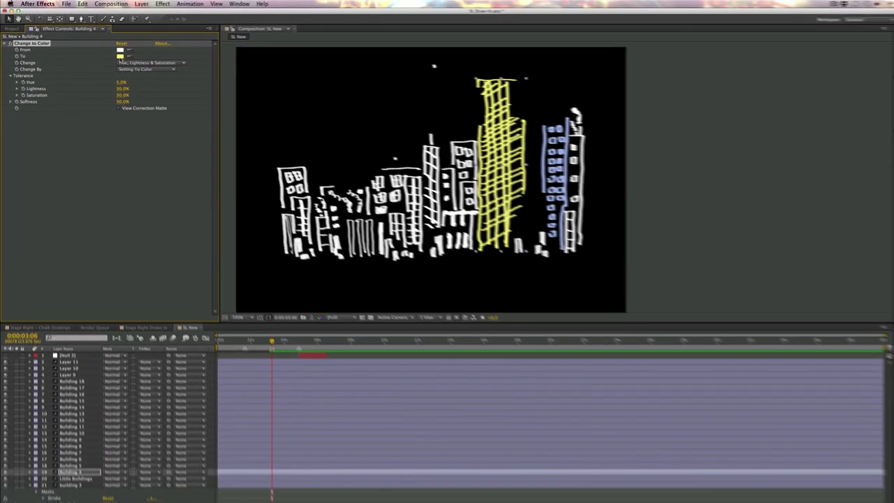
Step: Try a magenta To colour, using the picker's live preview
click(169, 79)
drag(348, 277, 356, 290)
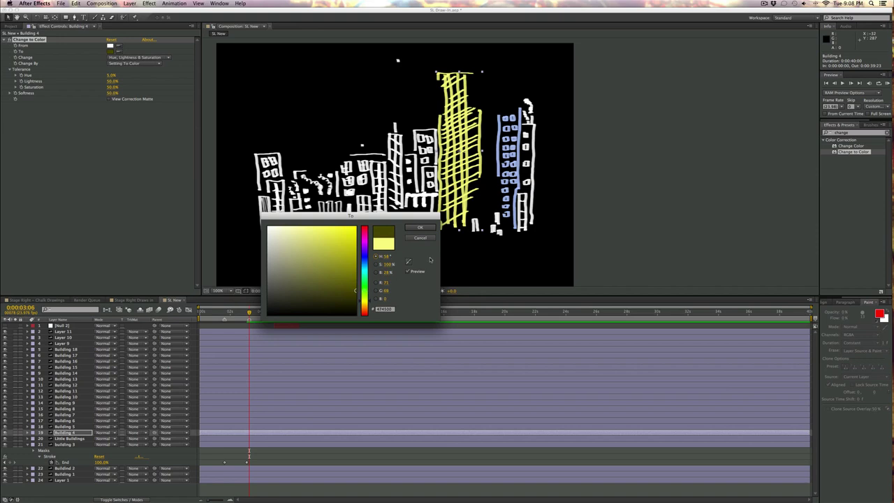
click(409, 272)
mouse_move(364, 301)
mouse_down()
mouse_move(368, 233)
mouse_move(334, 245)
mouse_move(355, 236)
mouse_up()
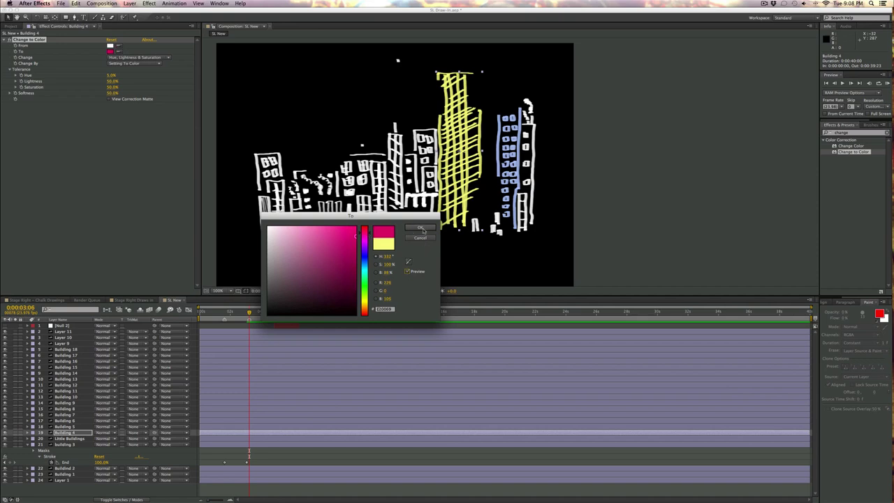
click(421, 228)
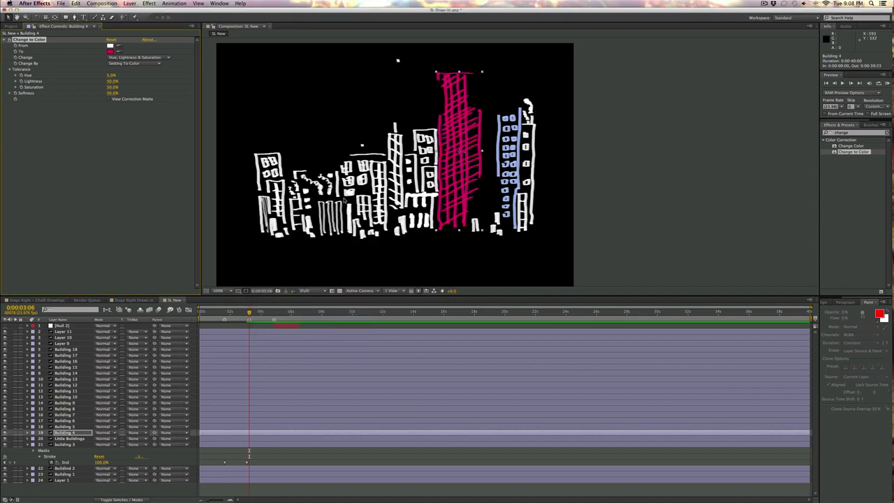
Step: Recheck the matching options and set the To colour back to pale yellow
click(146, 59)
click(147, 84)
click(110, 52)
drag(362, 259, 364, 301)
click(327, 226)
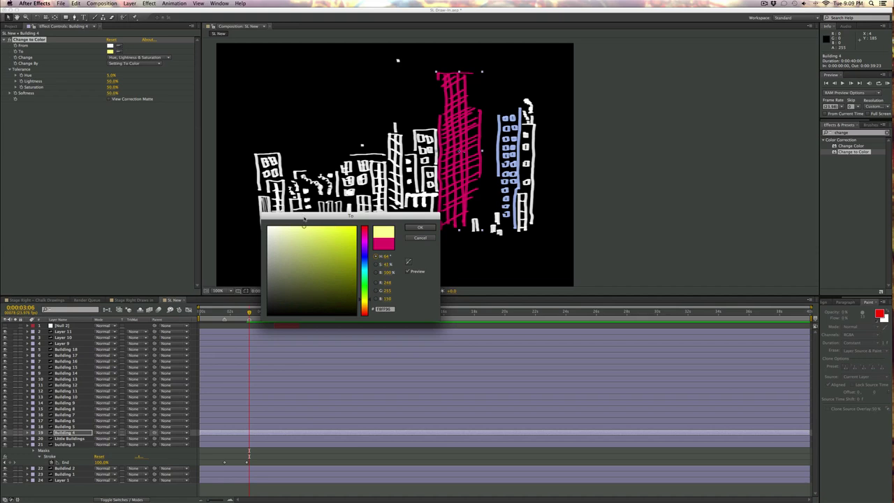
click(420, 227)
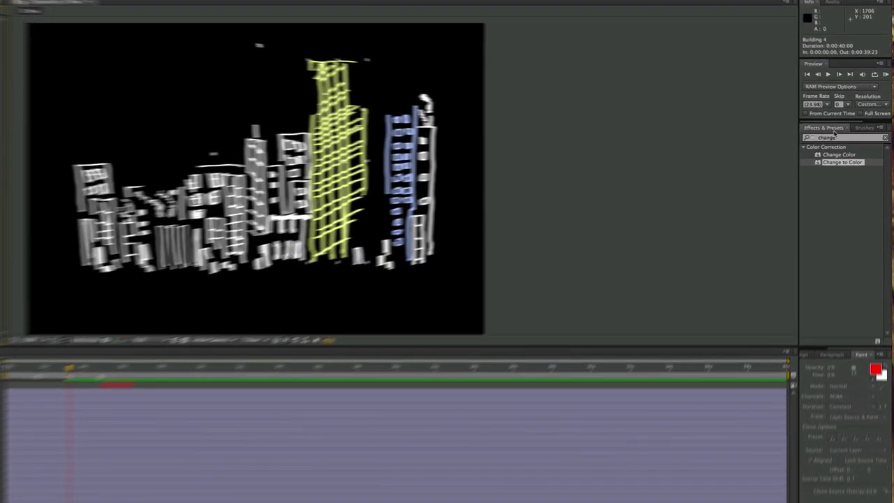
Step: Search Effects & Presets for 'stroke' and apply Stroke to Building 4
click(836, 136)
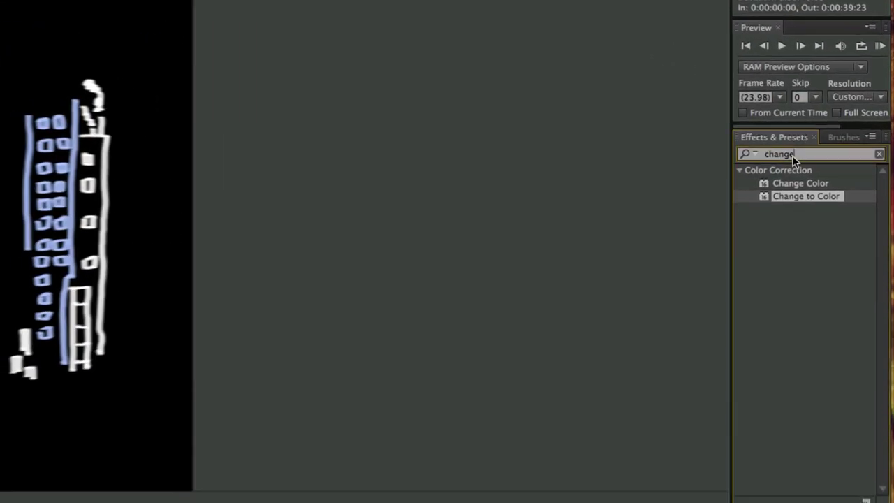
text(stroke)
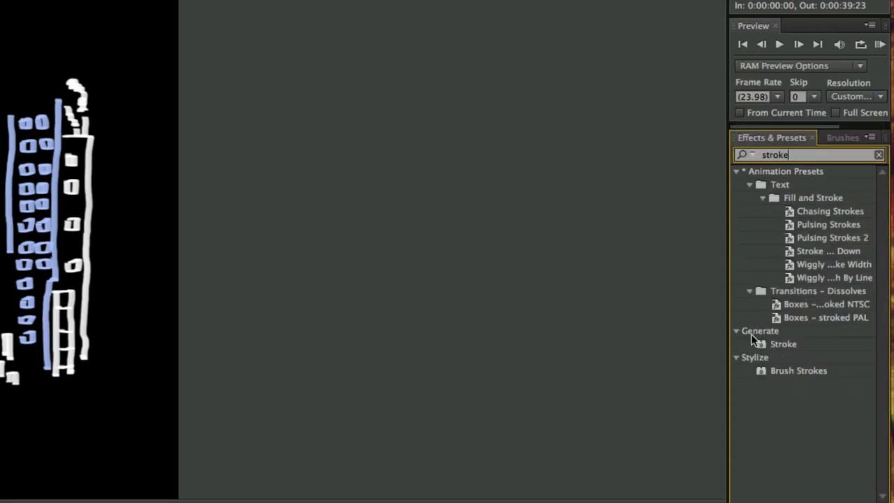
click(786, 344)
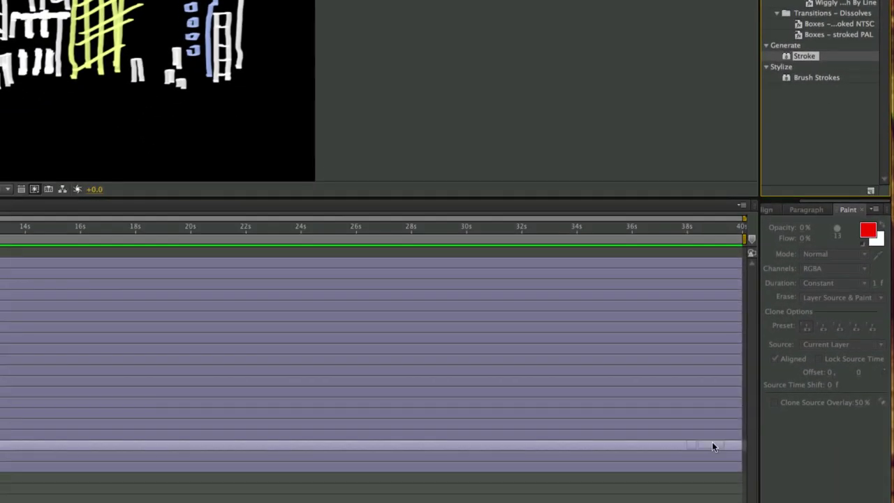
click(712, 442)
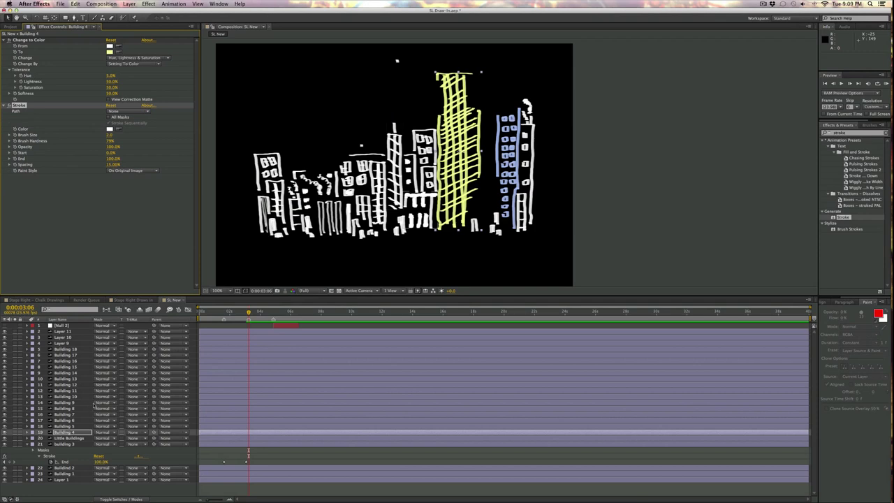
Step: Keyframe Stroke End at 0% at 0:00:03:06 and 100% at 0:00:04:21
mouse_move(248, 314)
mouse_down()
mouse_move(262, 313)
mouse_move(252, 314)
mouse_up()
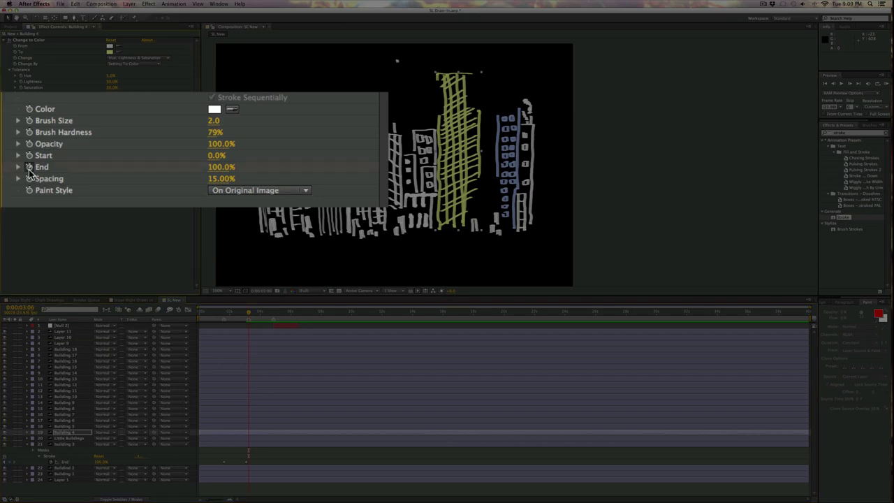
click(215, 171)
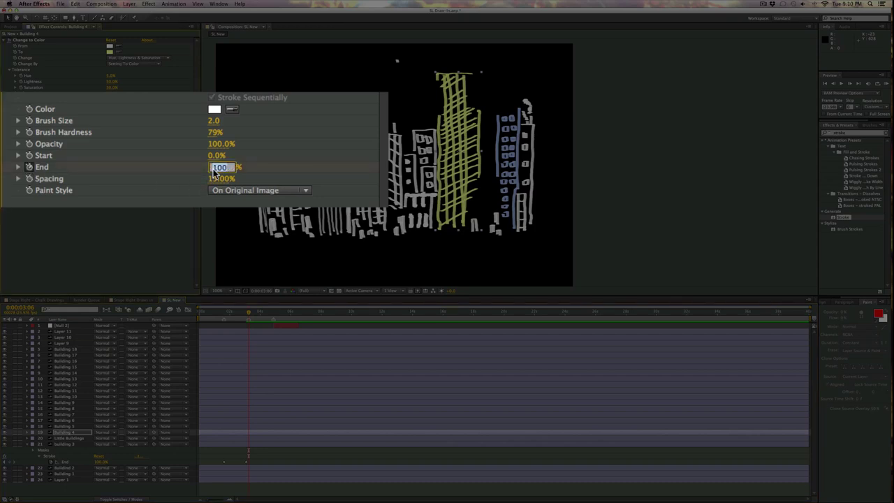
text(0)
key(Return)
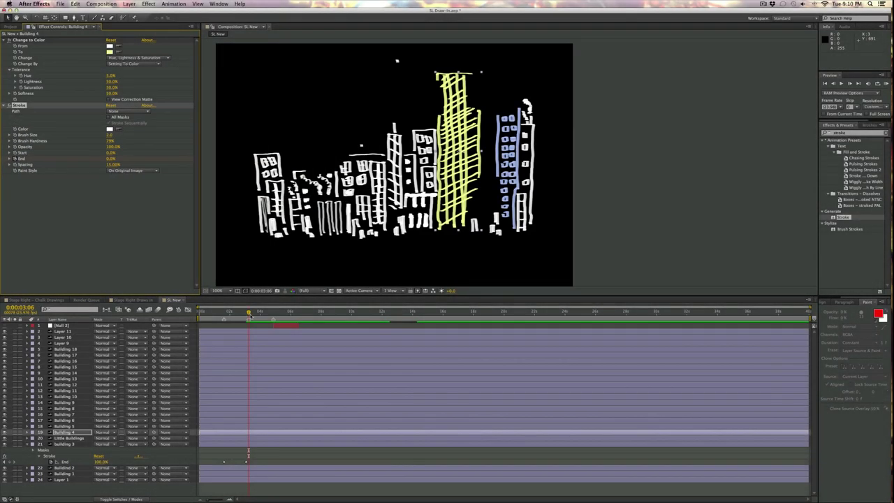
click(273, 312)
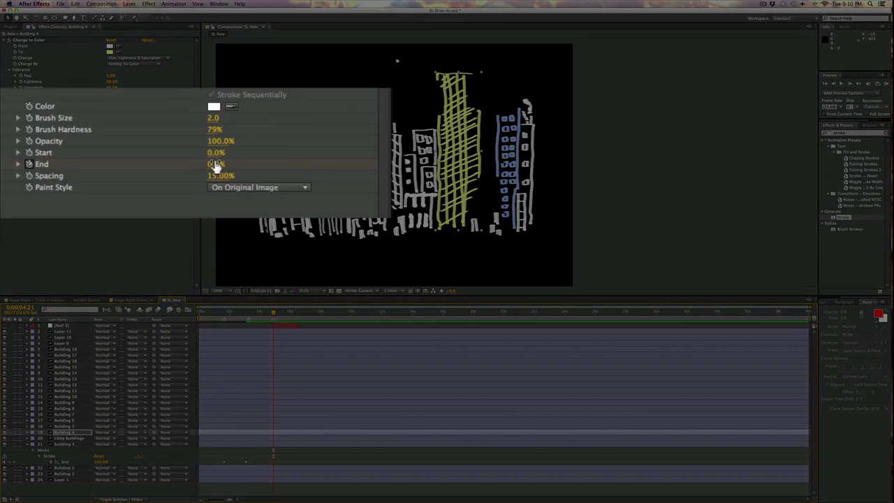
click(216, 164)
text(100)
key(Return)
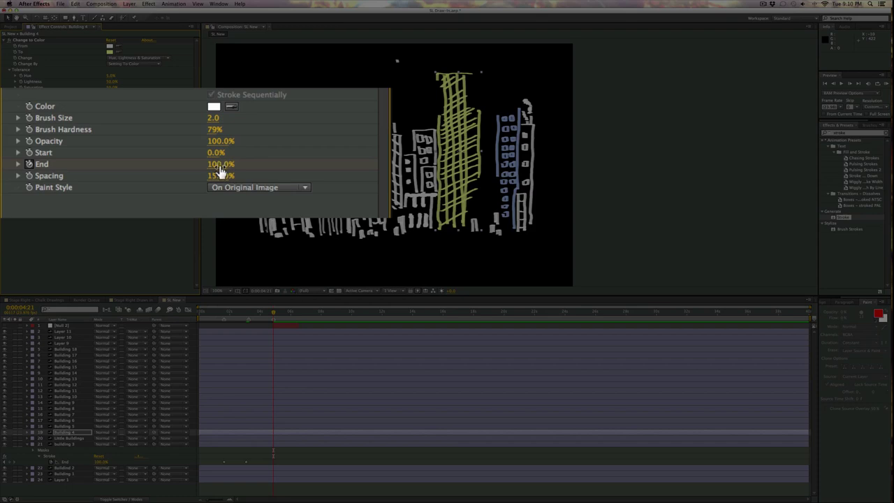
Step: Set the Stroke's Brush Hardness to 100%
click(214, 130)
text(100)
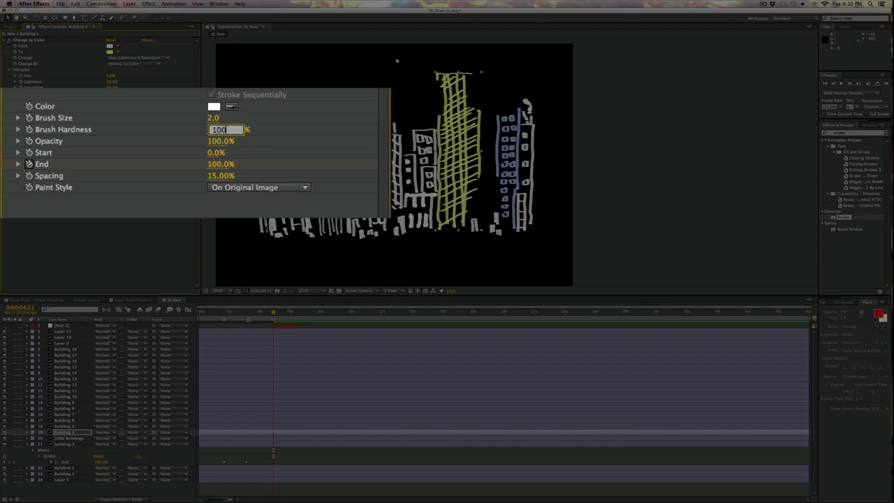
key(Return)
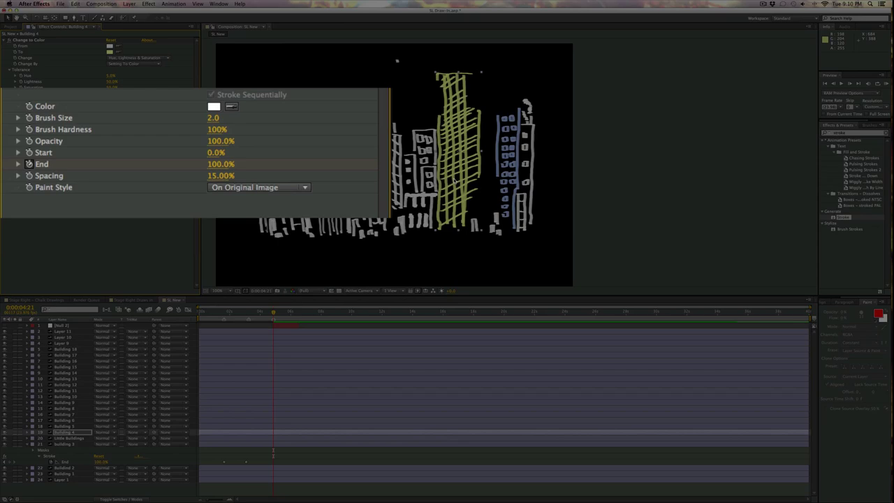
scroll(464, 180, up, 1)
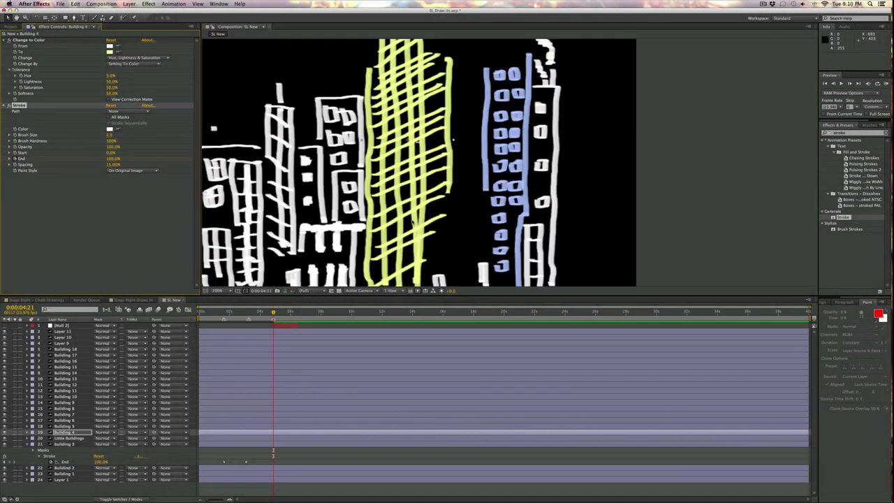
scroll(413, 222, down, 1)
scroll(433, 216, up, 1)
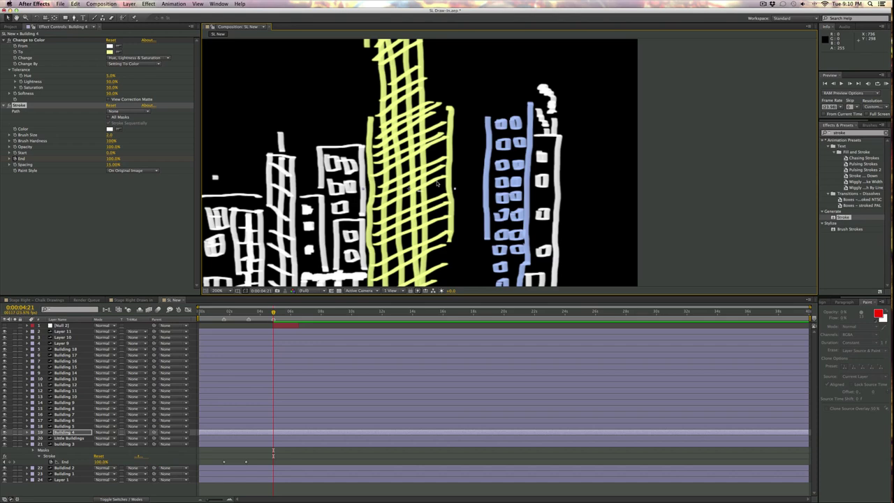
scroll(419, 203, up, 1)
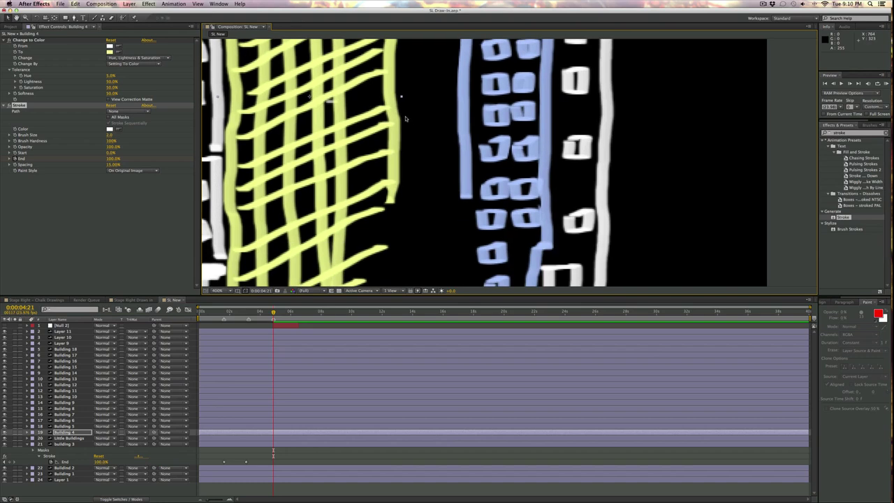
drag(377, 131, 438, 151)
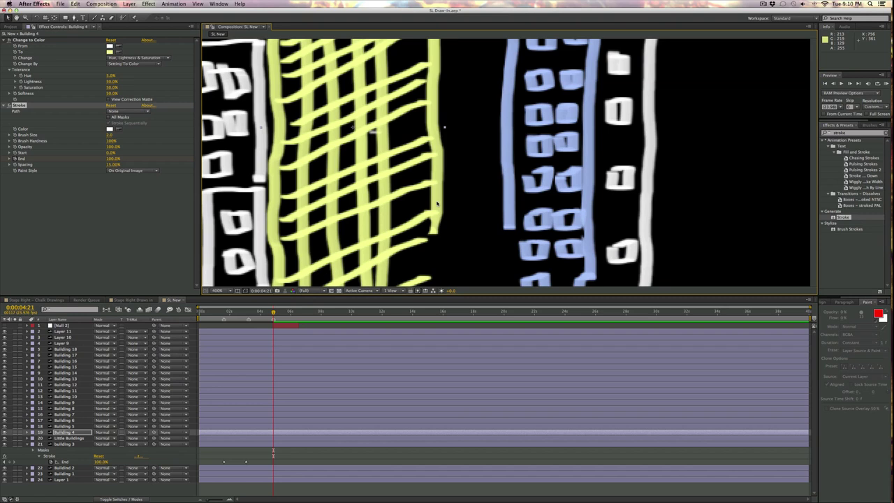
drag(438, 205, 433, 168)
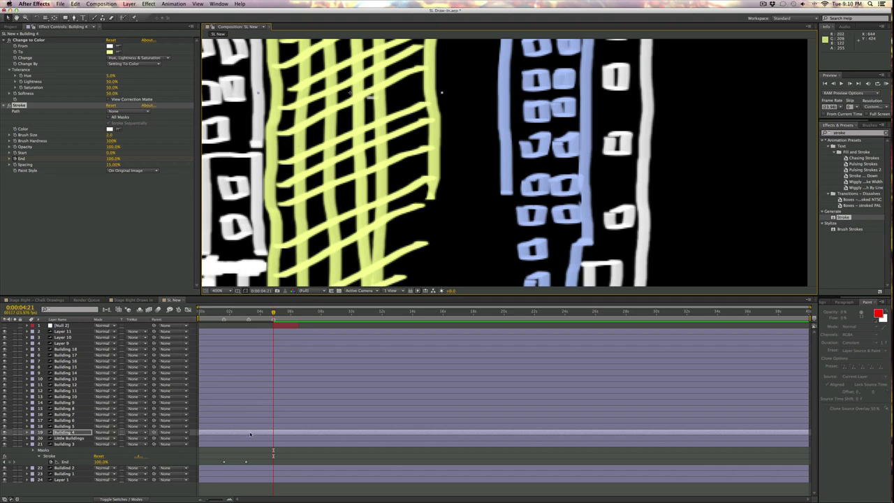
key(u)
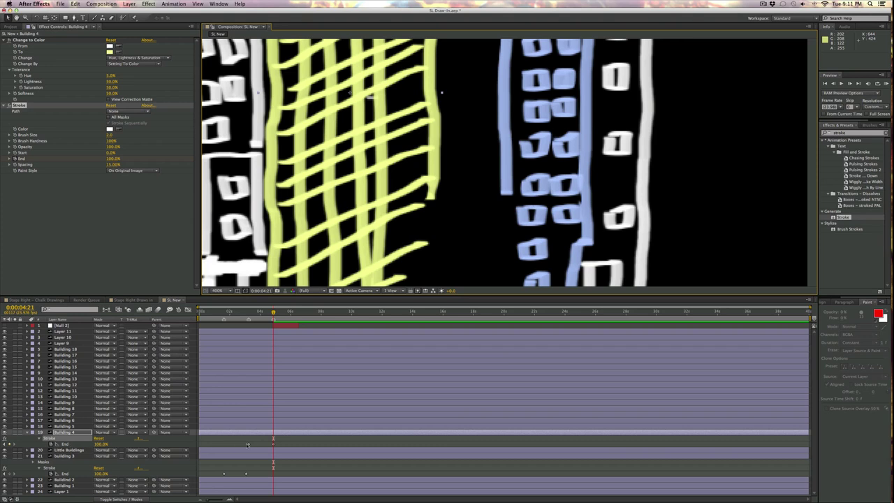
key(u)
key(u)
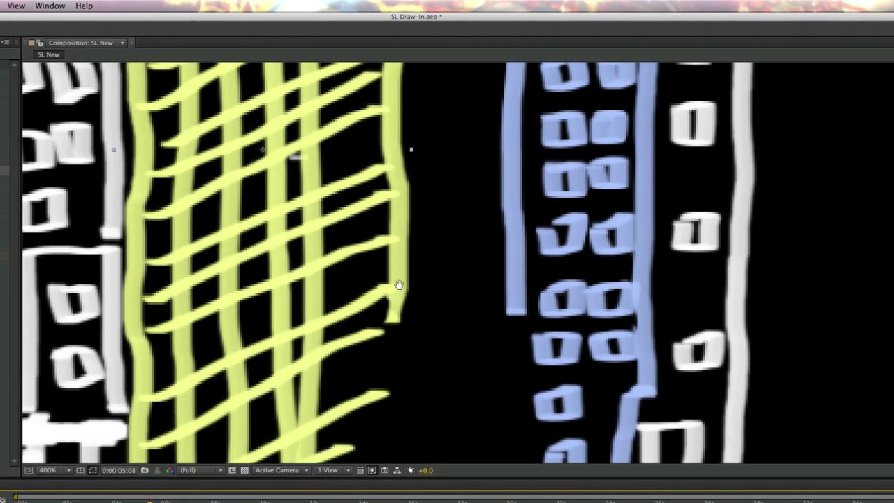
Step: With the Pen tool, start a mask at the building's lower right and trace up to the top-right corner
scroll(405, 301, left, 1)
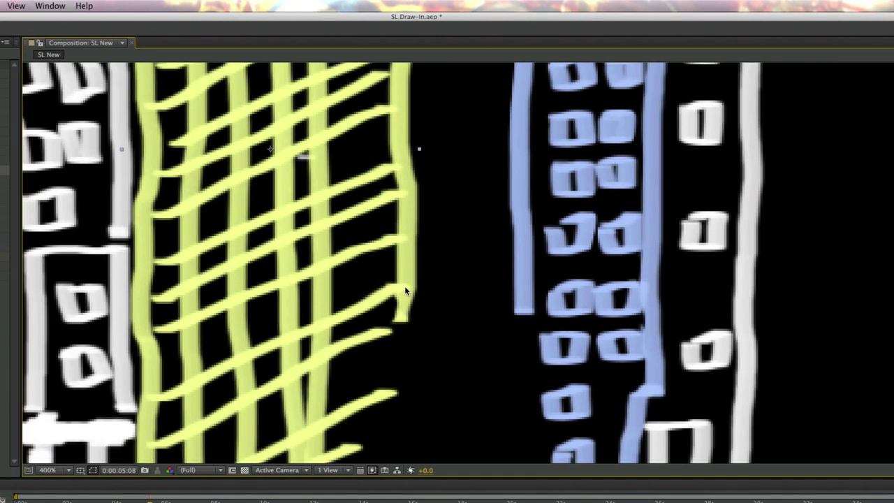
key(g)
click(404, 320)
drag(403, 250, 415, 303)
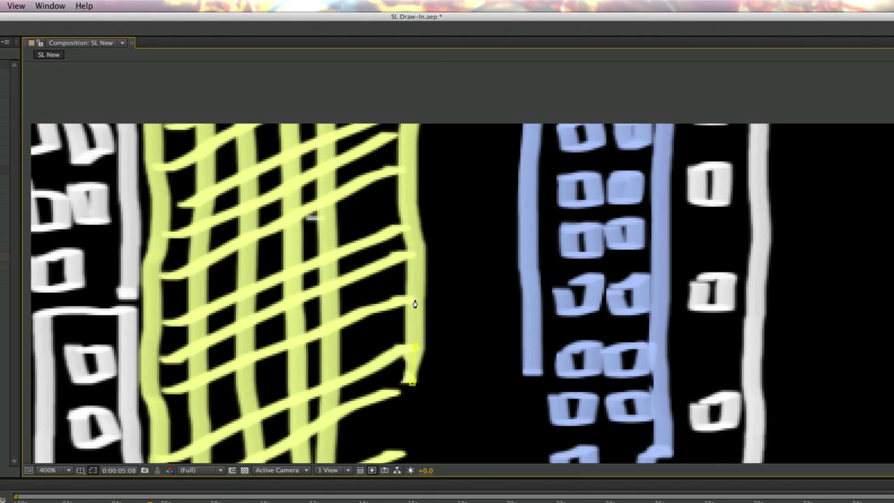
drag(410, 233, 424, 285)
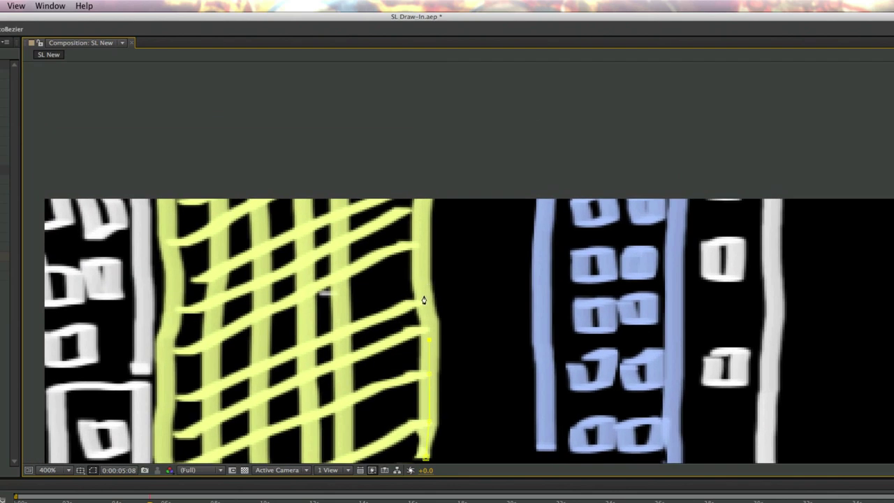
scroll(422, 256, up, 3)
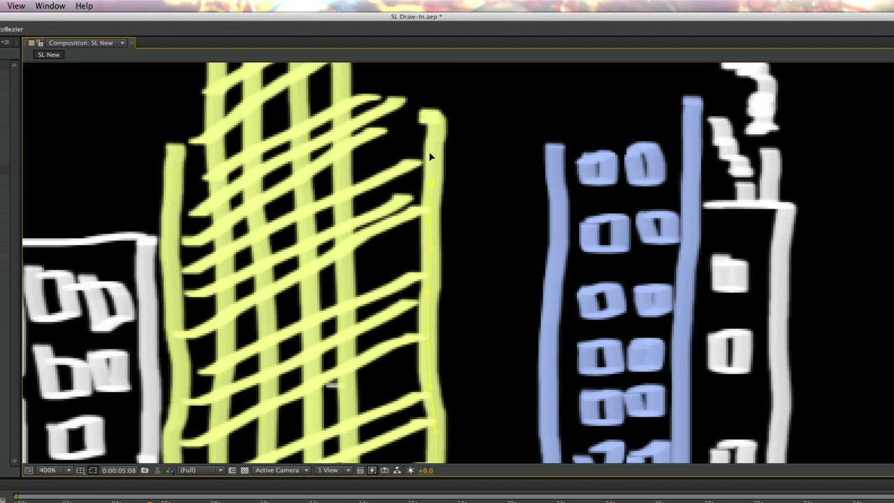
drag(433, 122, 447, 190)
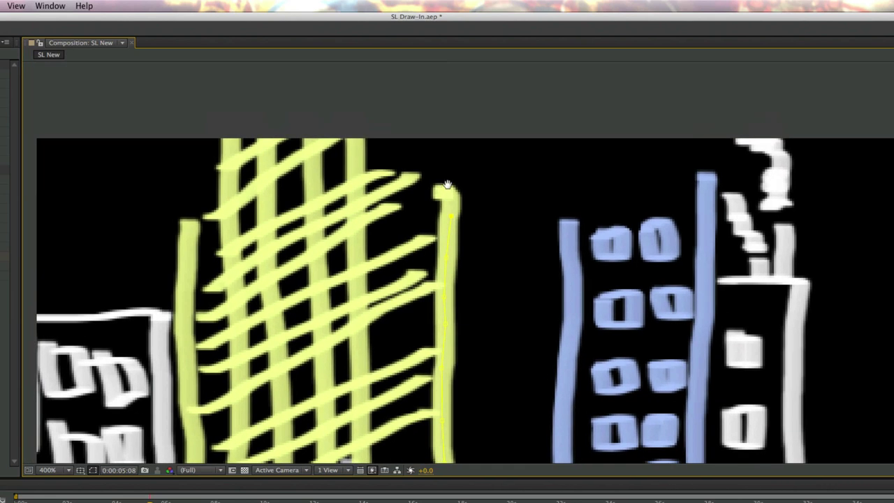
scroll(435, 193, up, 10)
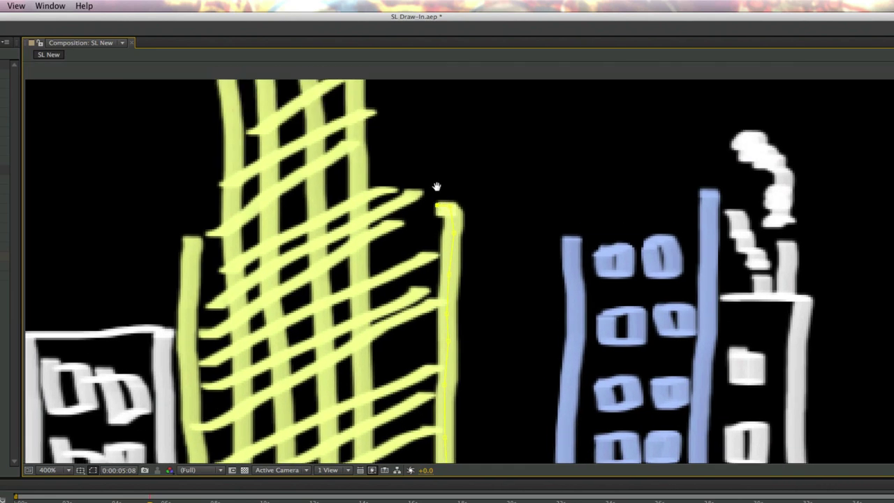
click(442, 170)
scroll(434, 148, up, 8)
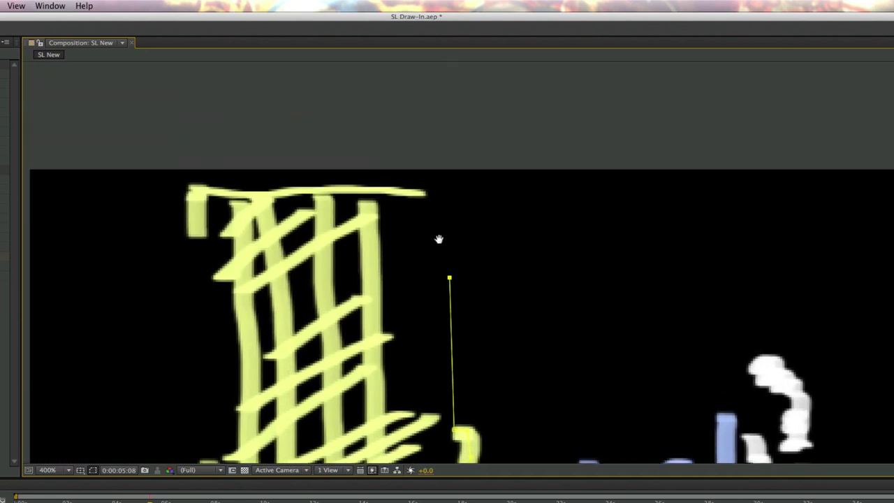
click(443, 190)
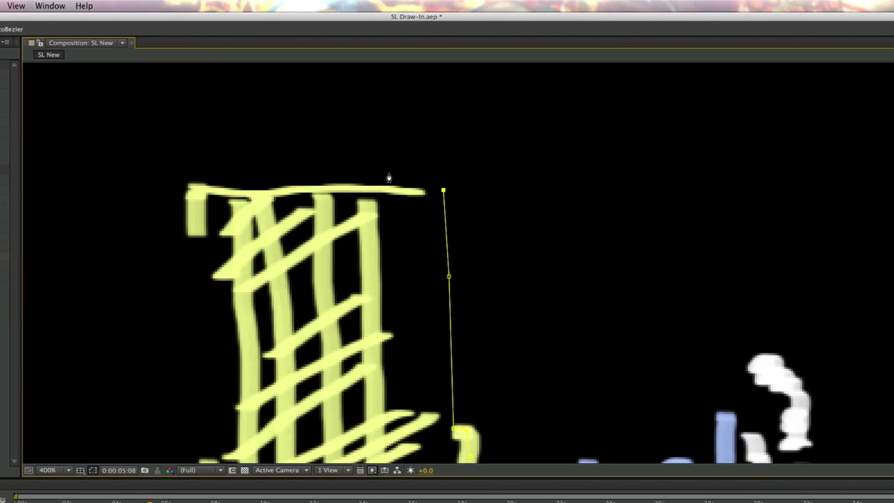
Step: Carry the mask across to the top-left corner and down the building's left edge
click(199, 190)
scroll(211, 301, down, 15)
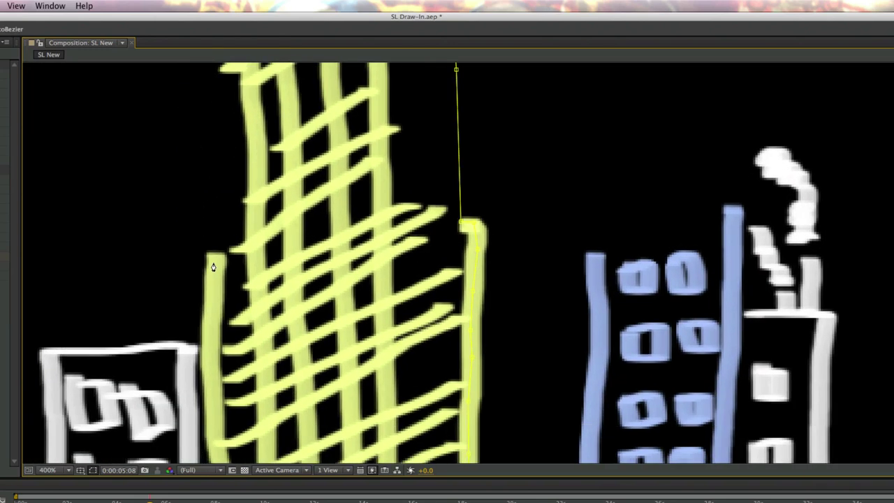
click(214, 255)
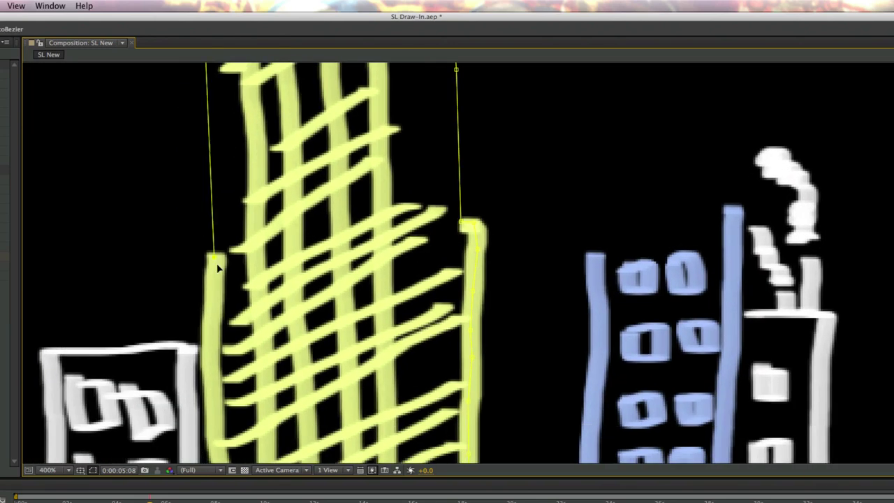
scroll(218, 238, down, 6)
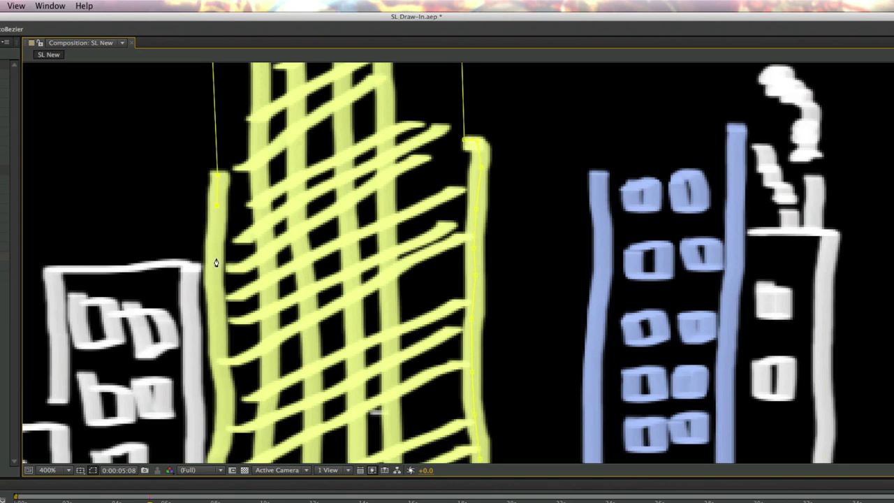
scroll(220, 305, down, 4)
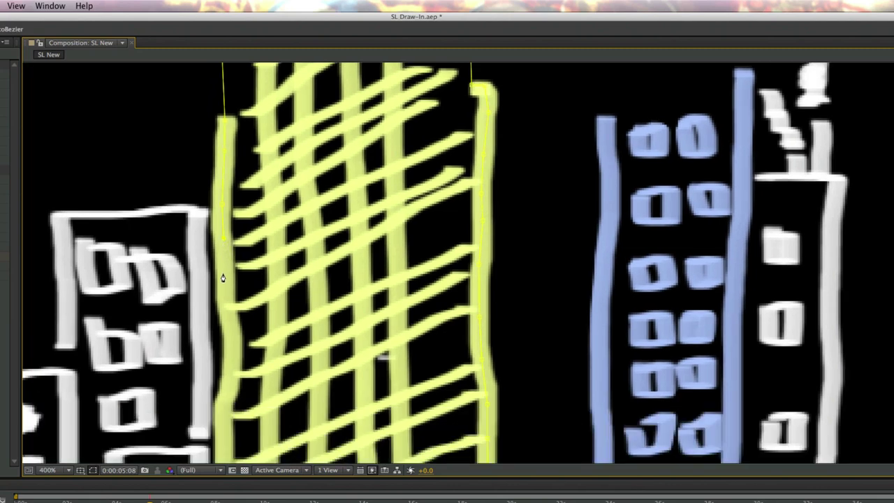
scroll(229, 318, down, 5)
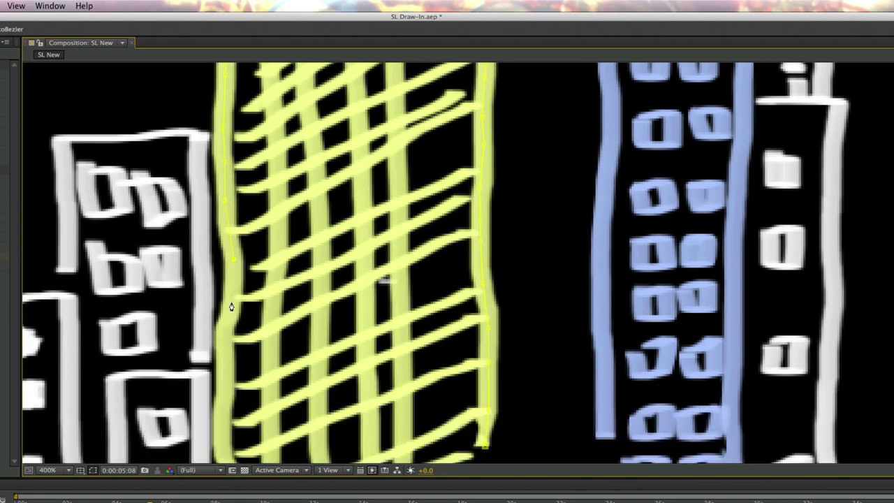
scroll(227, 389, down, 5)
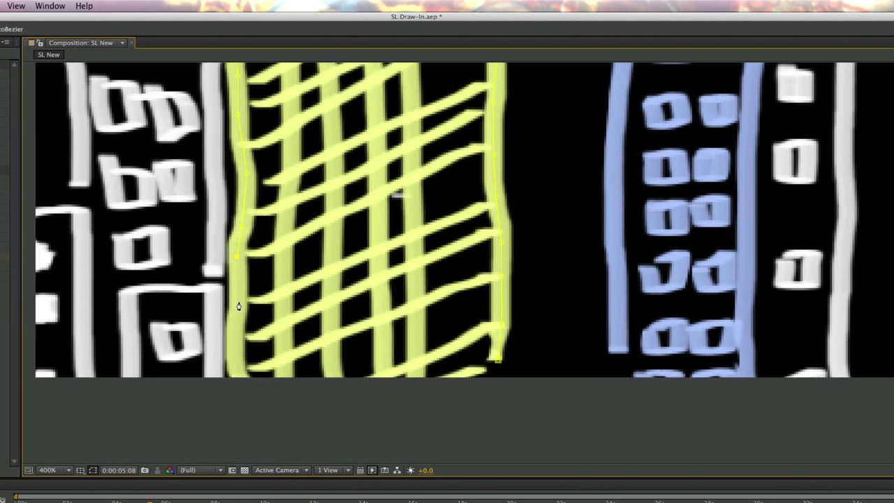
scroll(236, 332, down, 5)
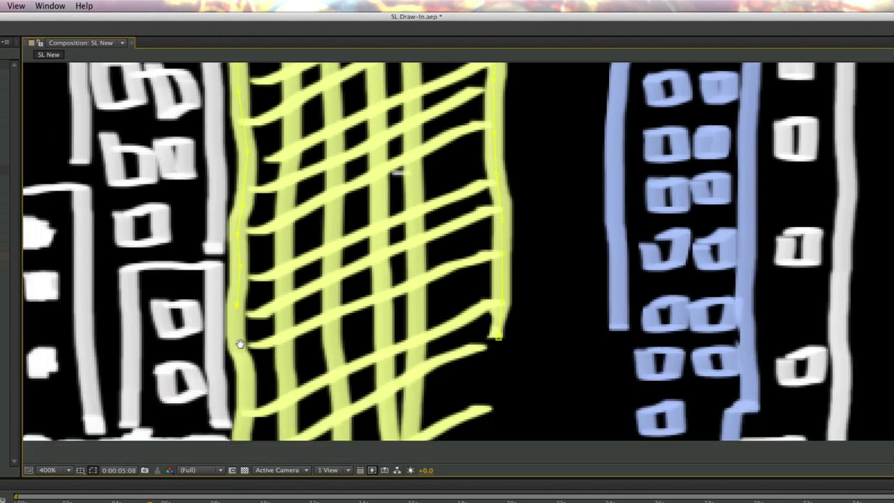
scroll(256, 343, down, 5)
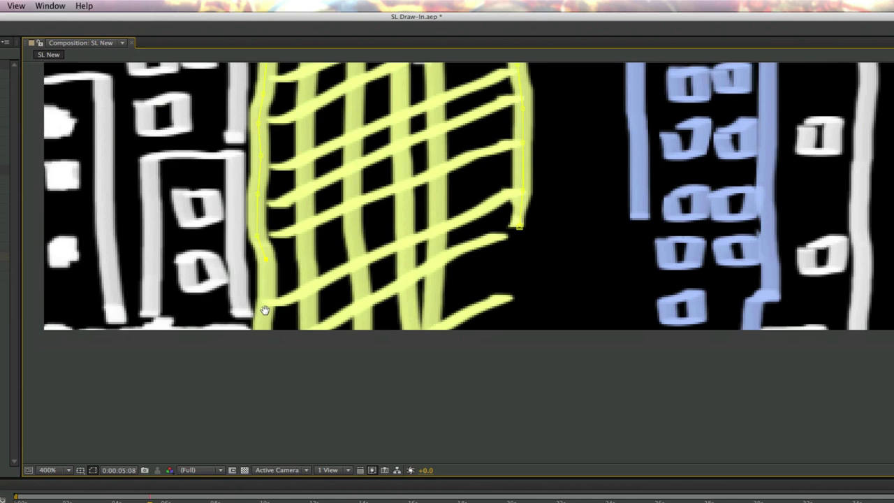
scroll(265, 327, down, 5)
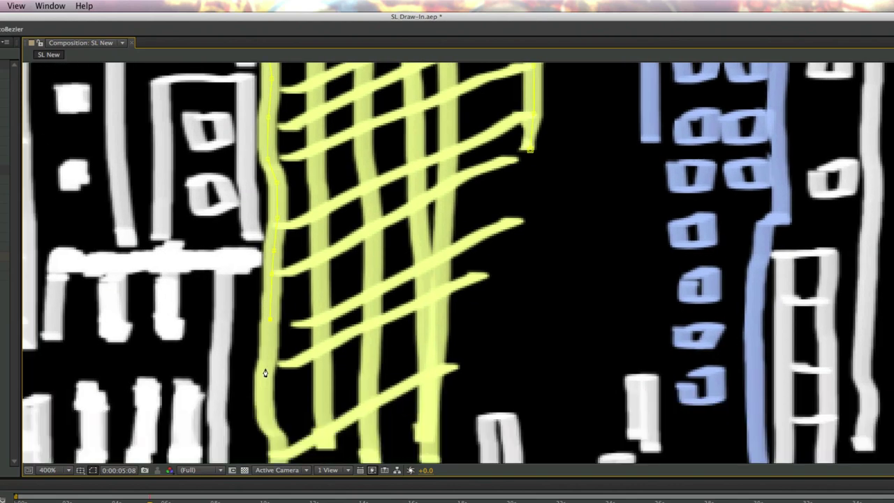
scroll(266, 373, down, 5)
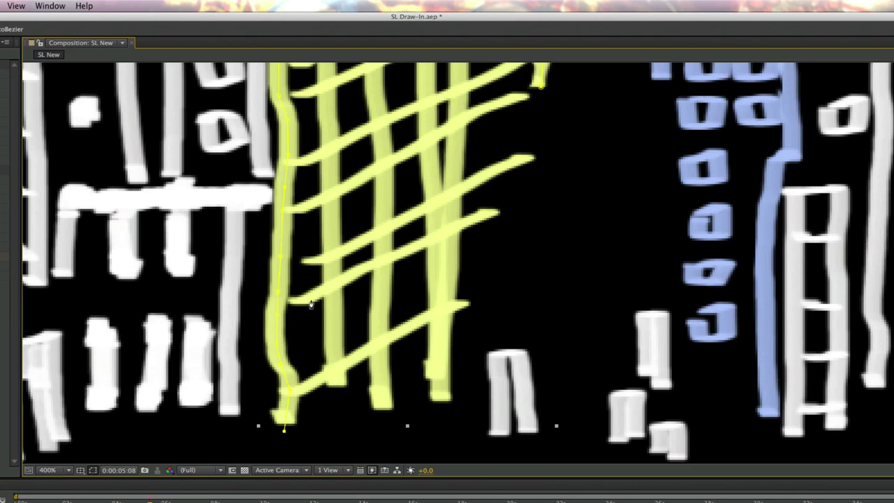
scroll(312, 305, up, 8)
scroll(310, 269, up, 10)
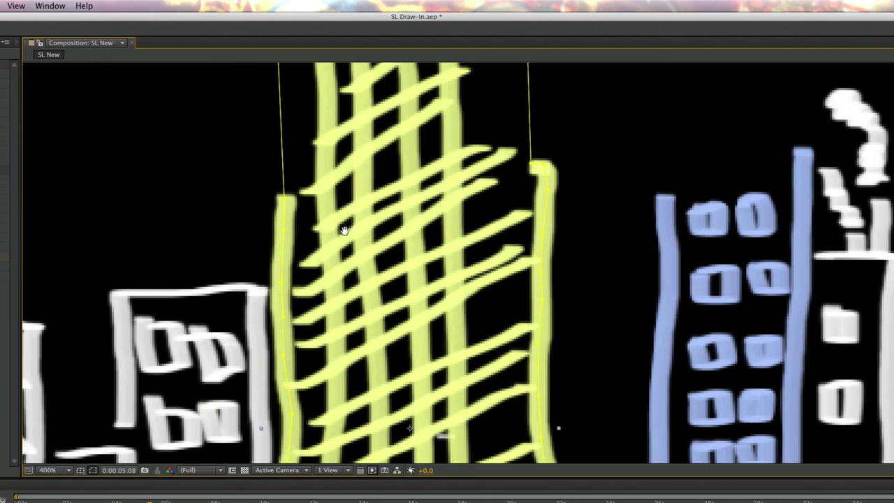
scroll(348, 239, up, 5)
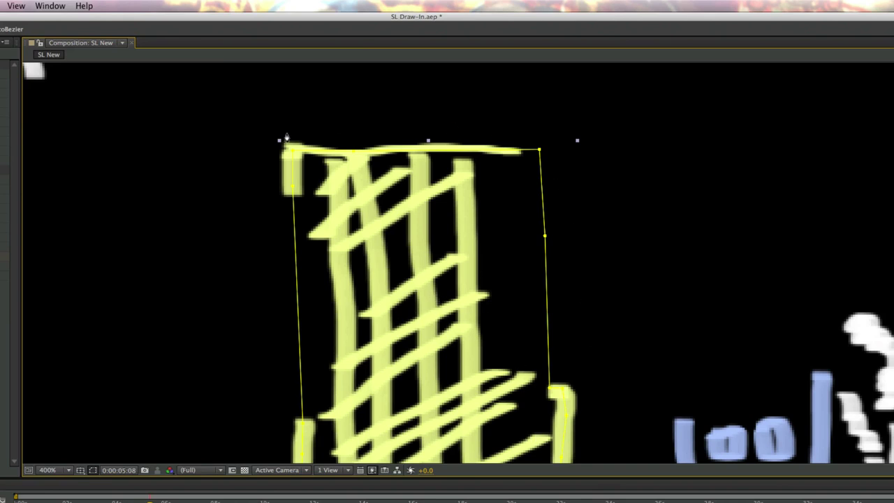
scroll(396, 229, down, 20)
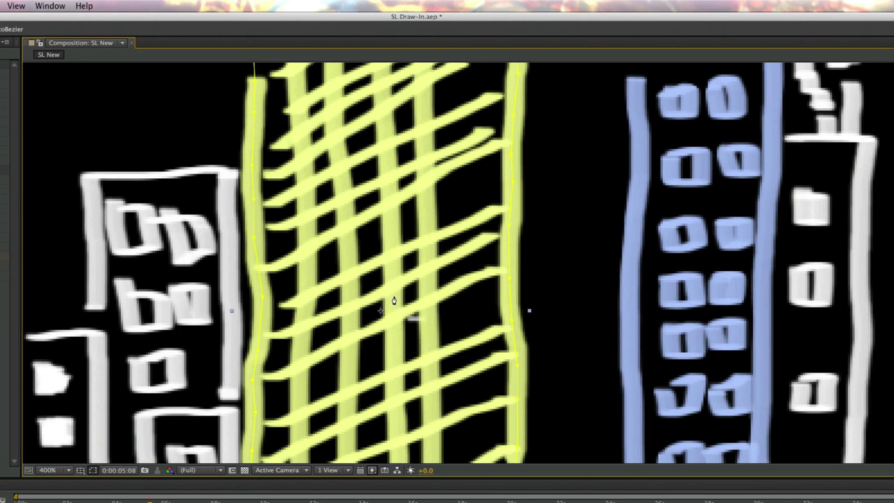
scroll(371, 199, up, 18)
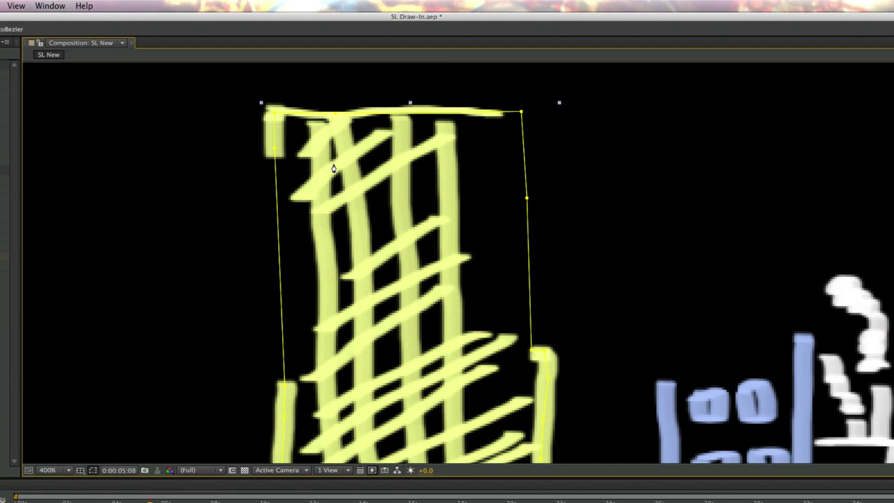
Step: Draw a zigzag mask alternating between the tower's left and right edges, redoing one misplaced point
click(236, 106)
click(546, 146)
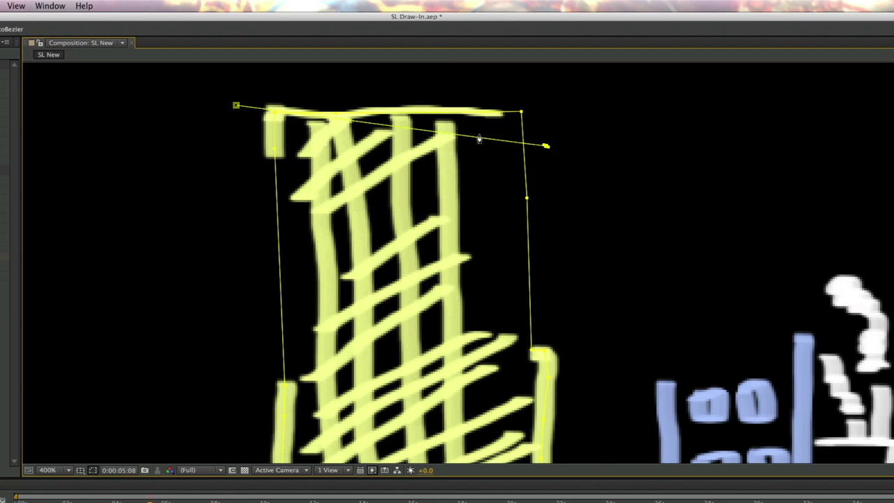
key(super+z)
click(538, 122)
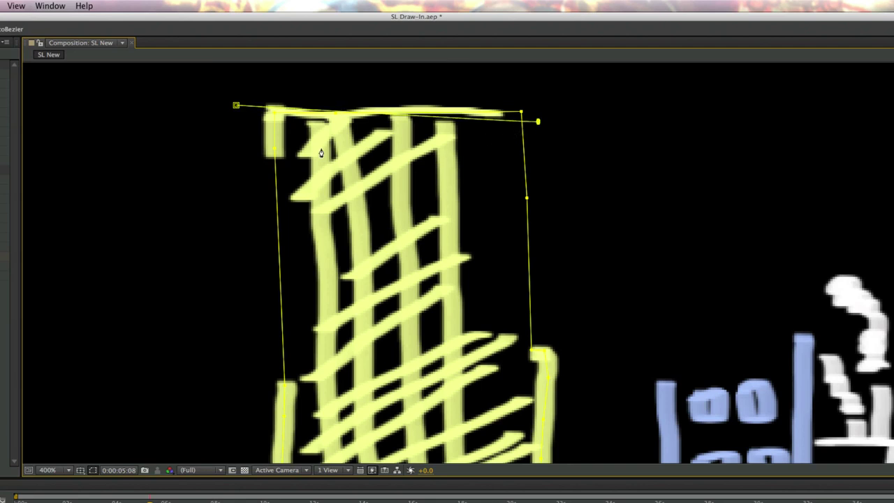
click(242, 123)
click(536, 136)
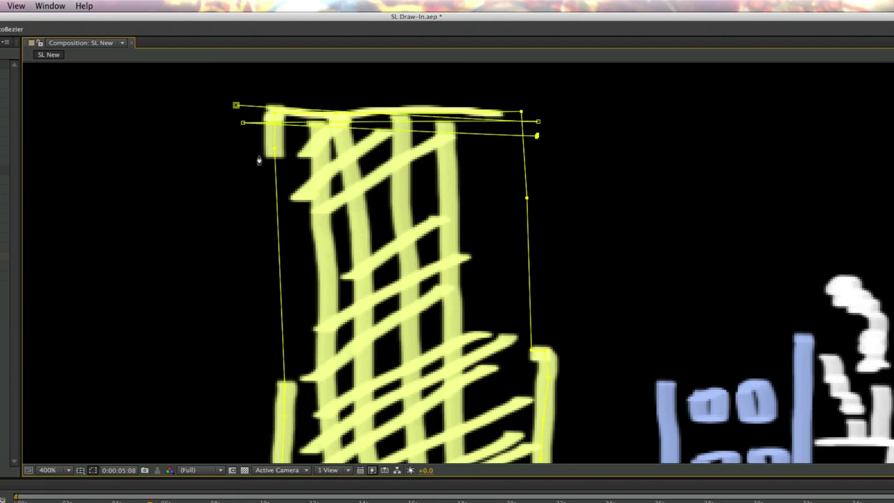
click(244, 148)
click(534, 156)
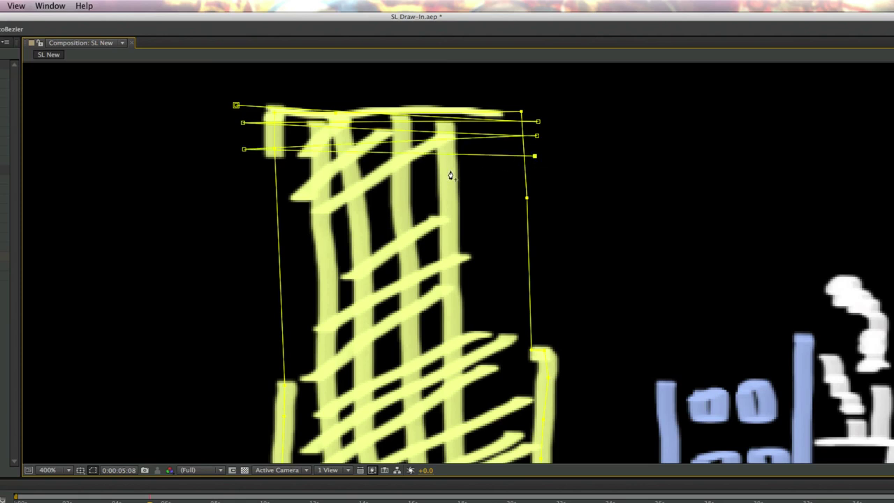
click(250, 169)
click(542, 177)
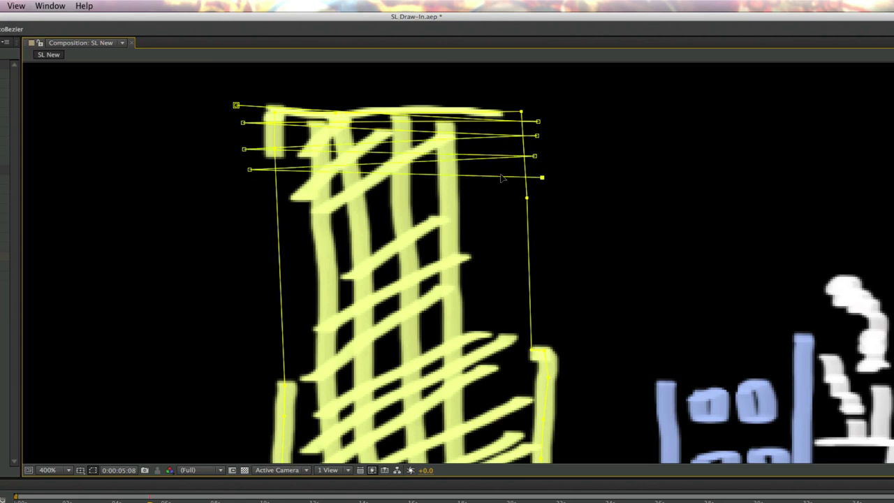
click(256, 188)
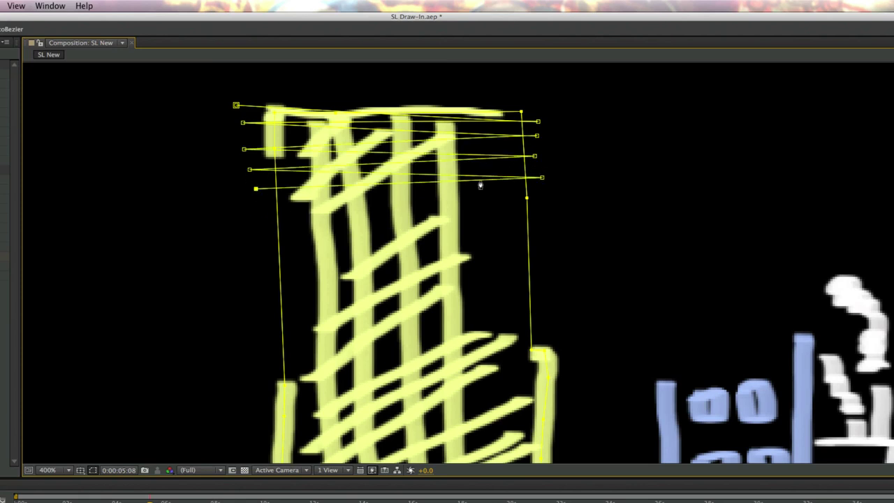
click(543, 202)
click(259, 216)
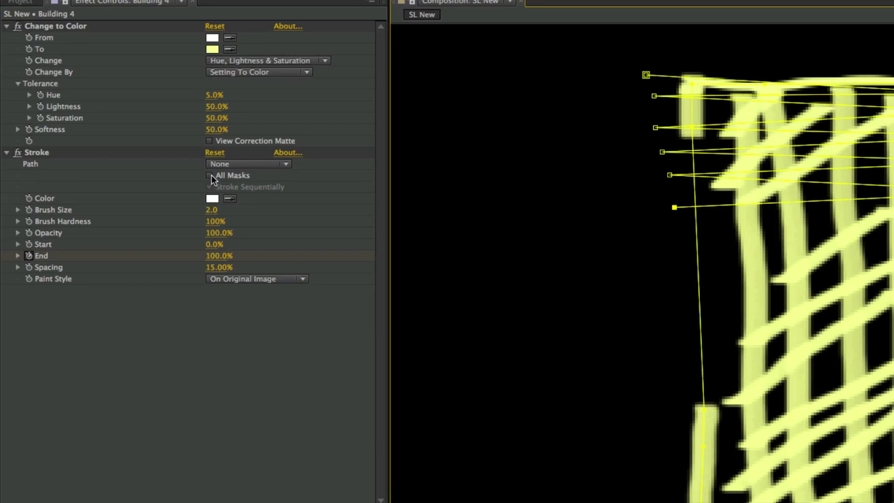
Step: Make Stroke follow all masks and set its Brush Size to 6, after briefly trying 5
click(210, 176)
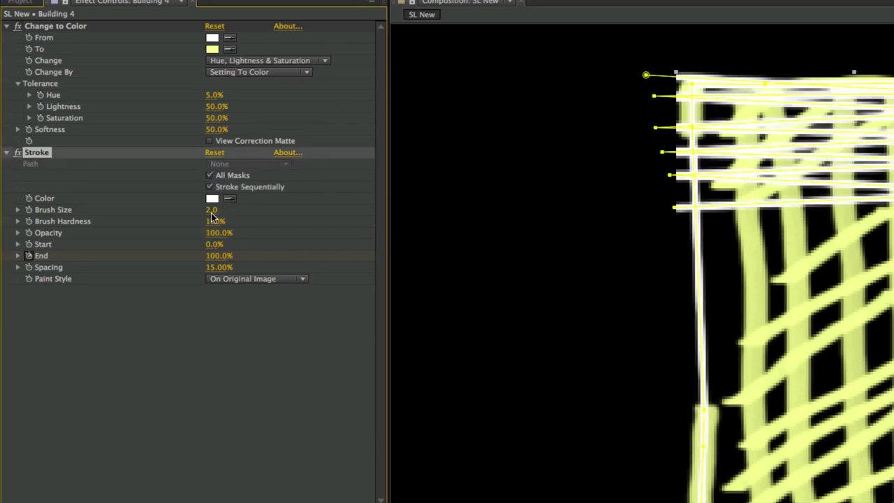
click(214, 209)
text(6)
key(Return)
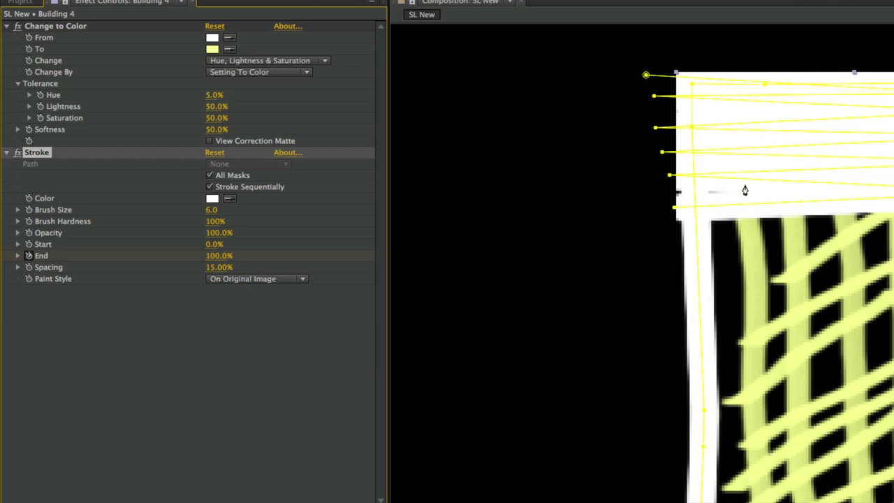
click(221, 210)
text(5)
key(Return)
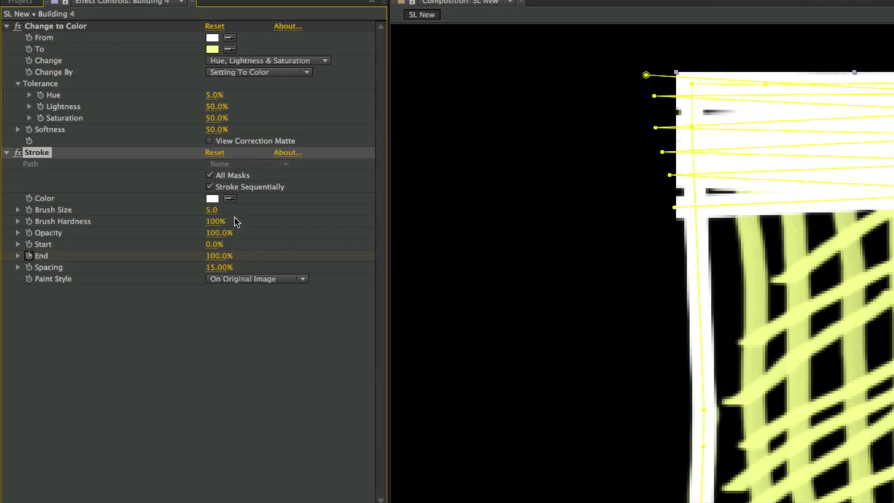
click(215, 216)
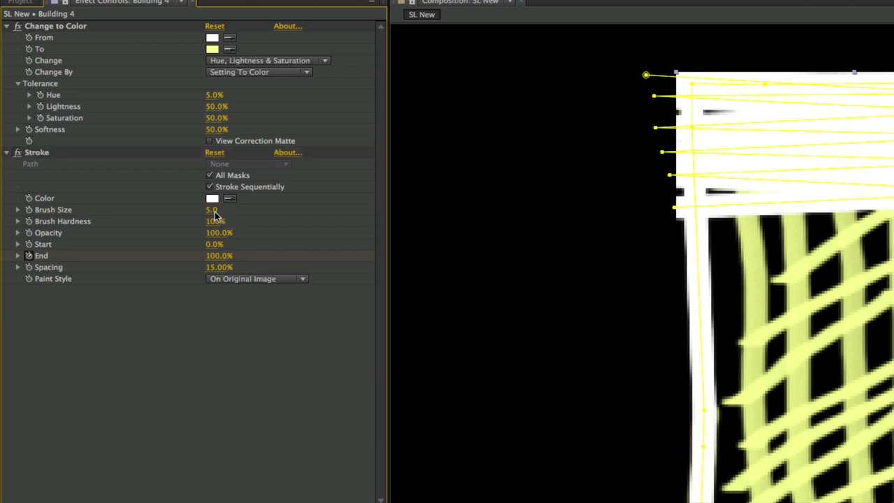
click(215, 215)
text(6)
key(Return)
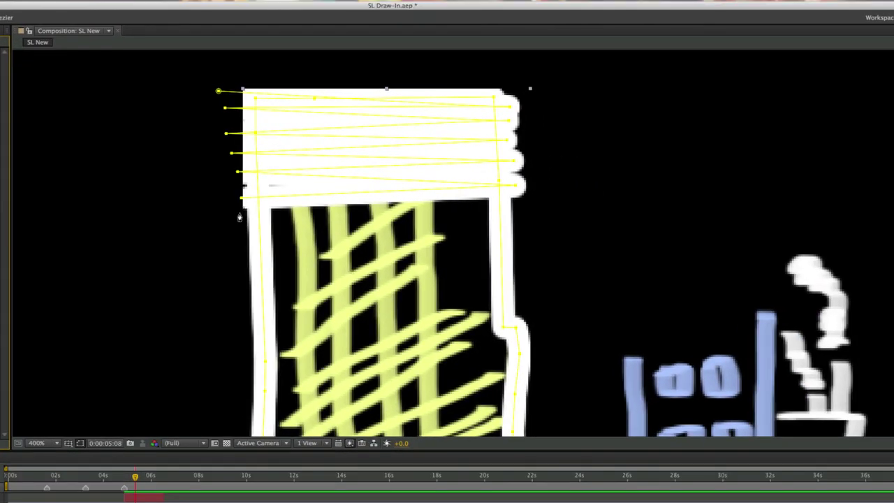
Step: Continue the zigzag path from its last vertex, alternating left and right edges down the tower
click(240, 217)
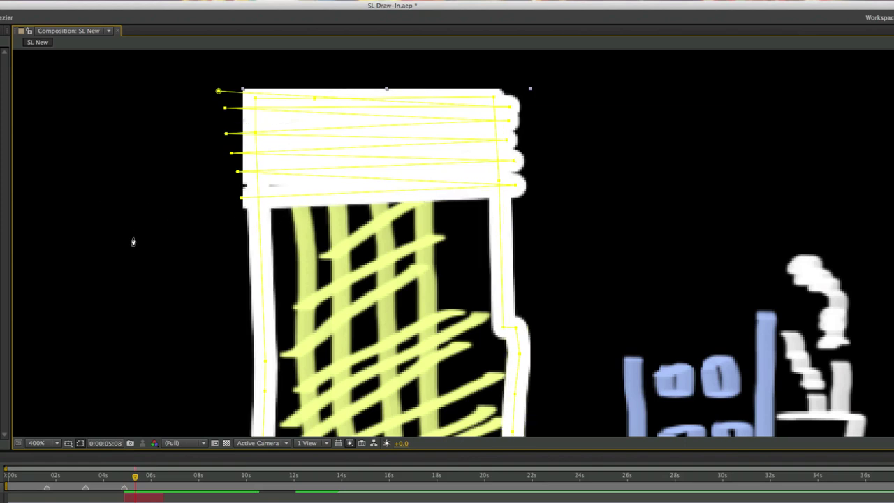
click(241, 199)
click(525, 211)
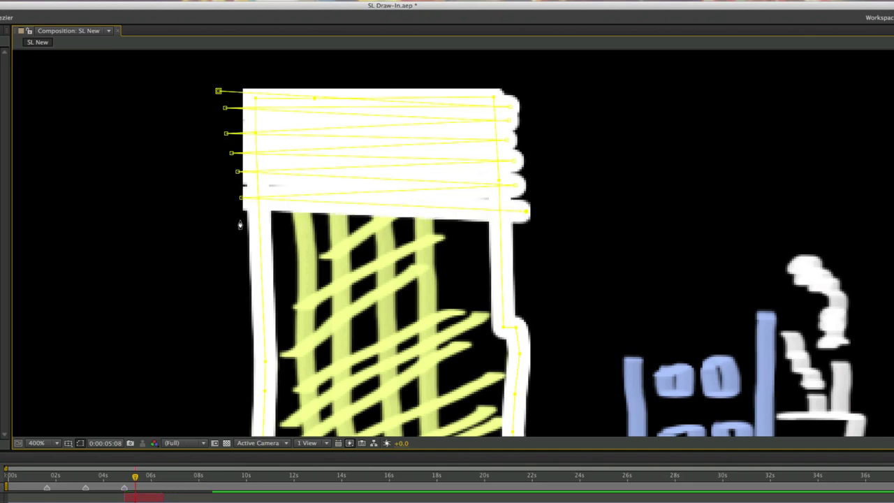
click(239, 220)
click(524, 233)
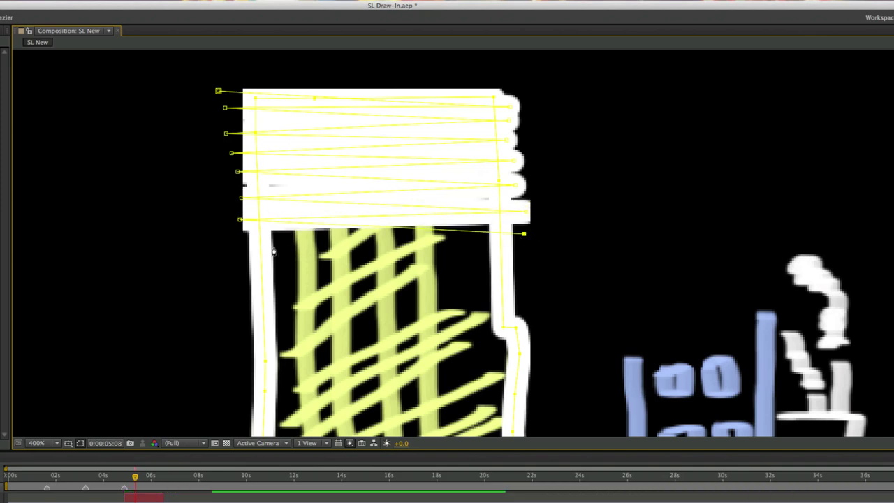
click(244, 246)
click(524, 247)
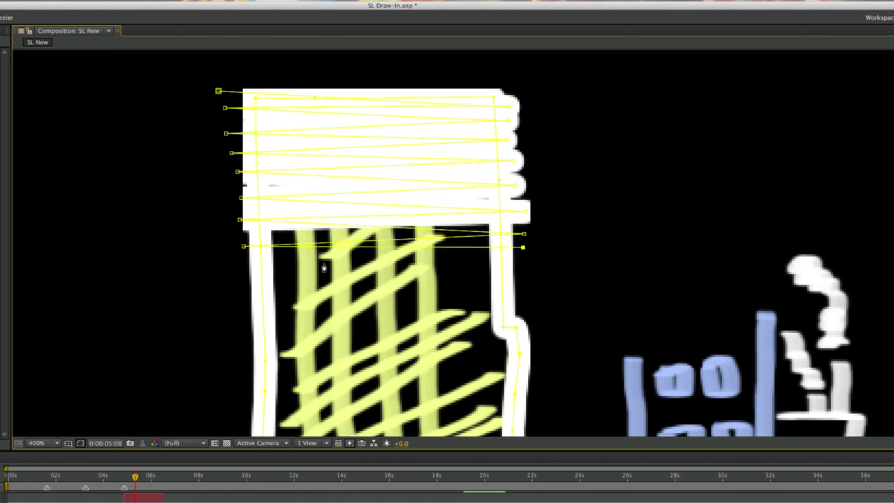
click(239, 266)
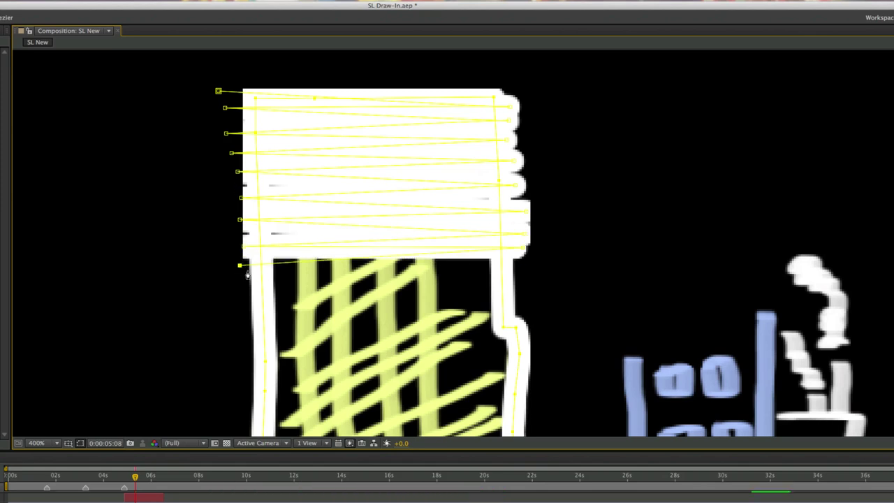
click(527, 266)
click(239, 282)
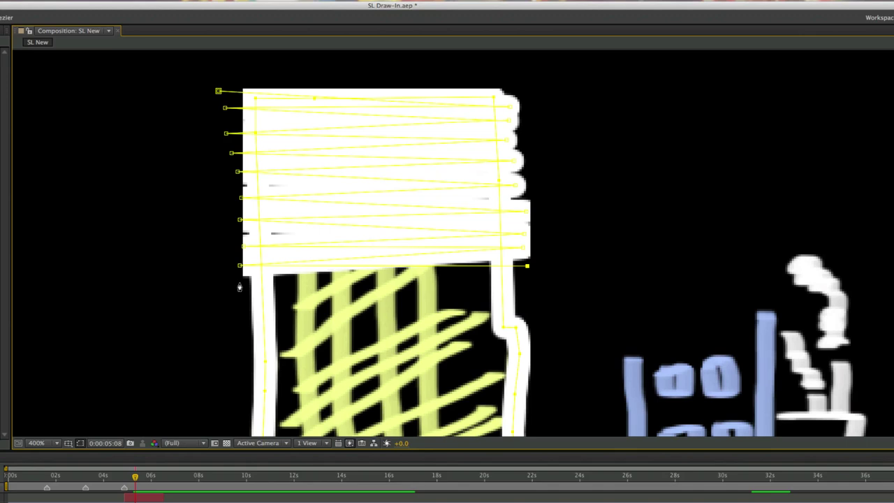
click(526, 283)
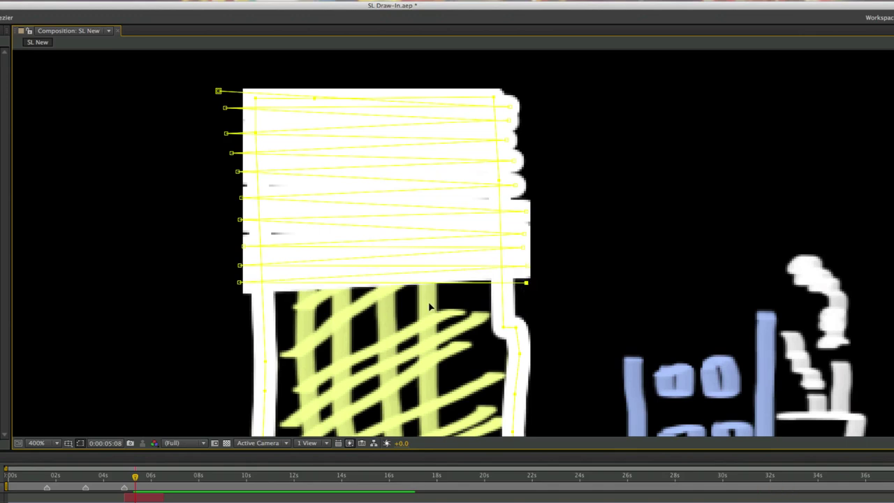
click(240, 305)
click(527, 303)
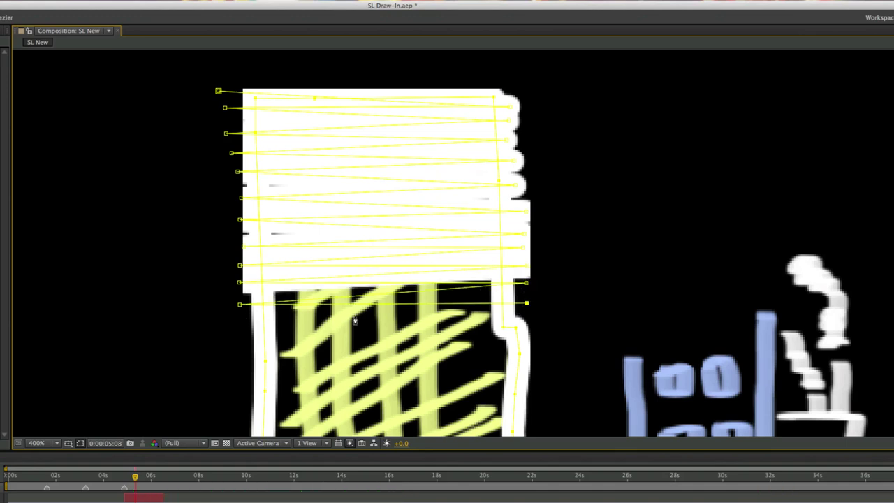
click(246, 319)
click(516, 327)
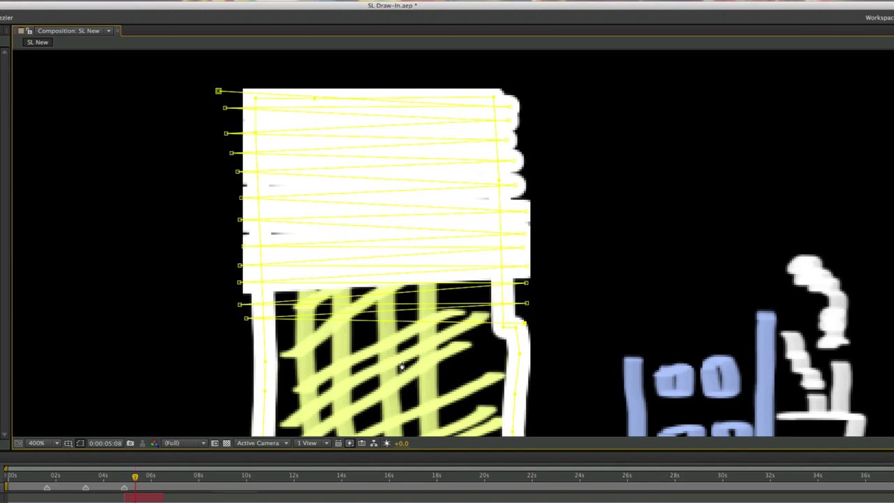
Step: Extend the zigzag further down, deleting a stray vertex at the right edge
scroll(365, 331, down, 5)
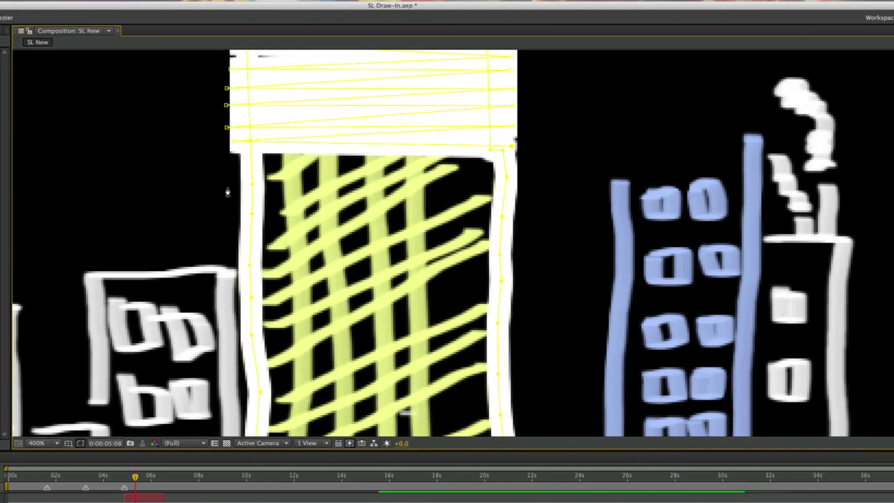
click(233, 169)
click(520, 174)
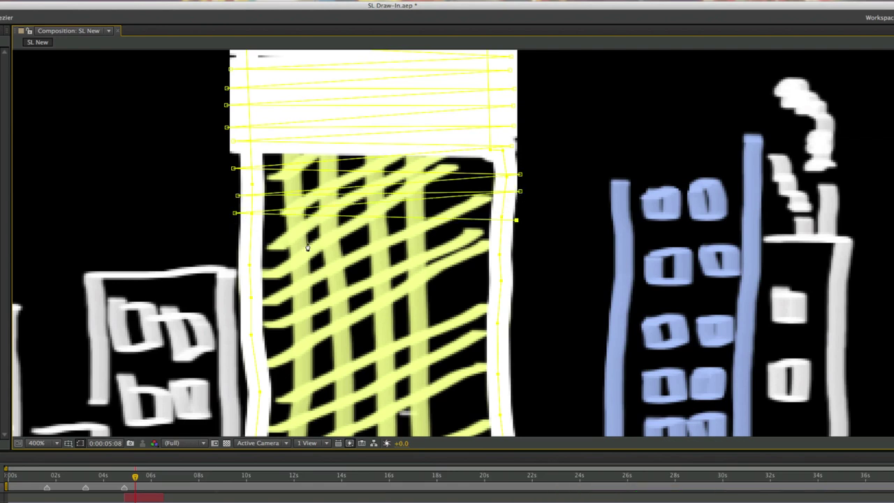
click(232, 235)
click(523, 243)
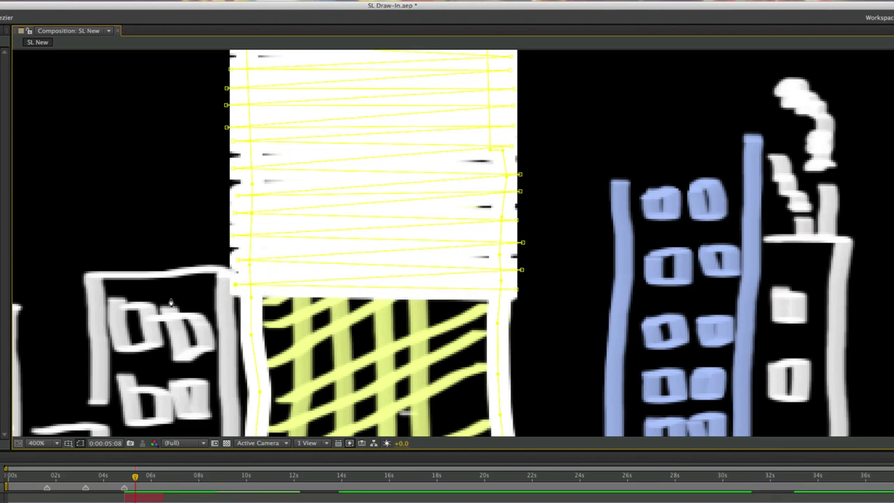
click(519, 305)
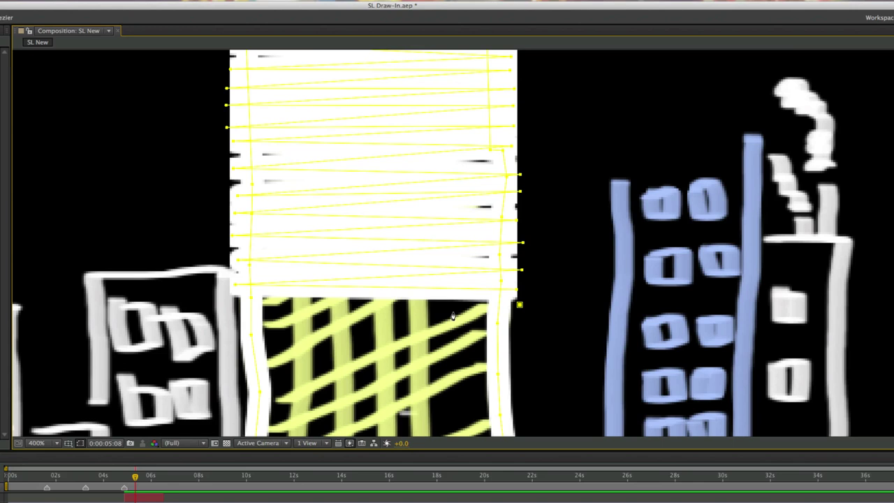
key(Delete)
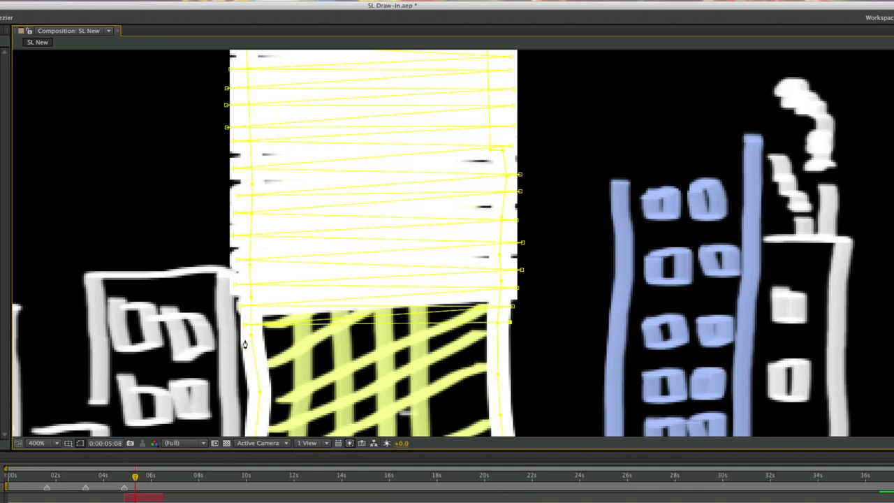
click(244, 343)
click(507, 340)
Step: Add alternating left-right Pen points down the middle of Building 4's mask
scroll(364, 384, down, 4)
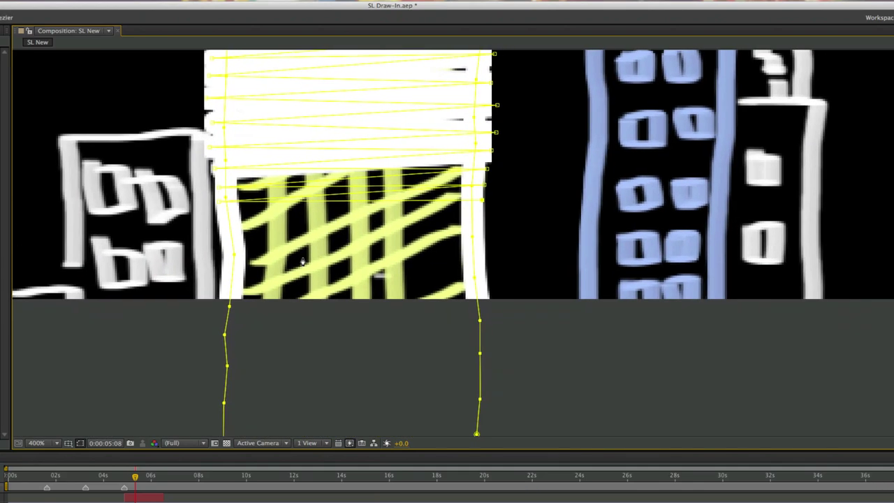
click(479, 227)
click(222, 250)
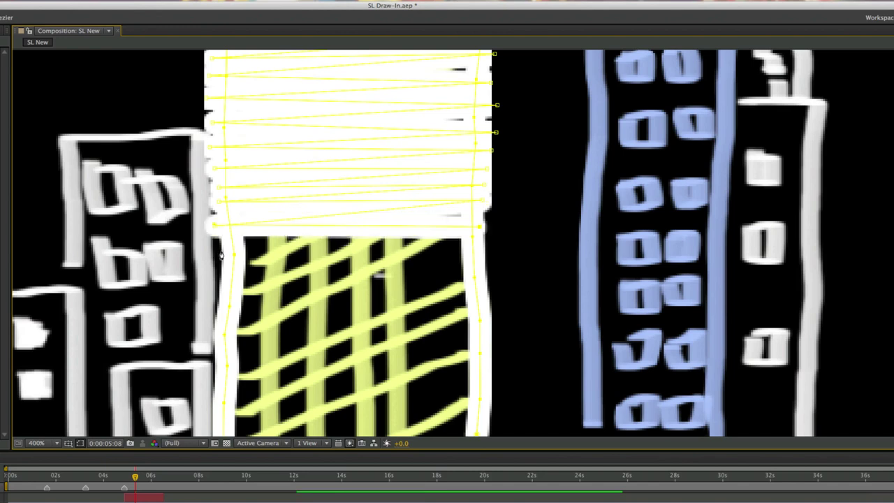
click(479, 250)
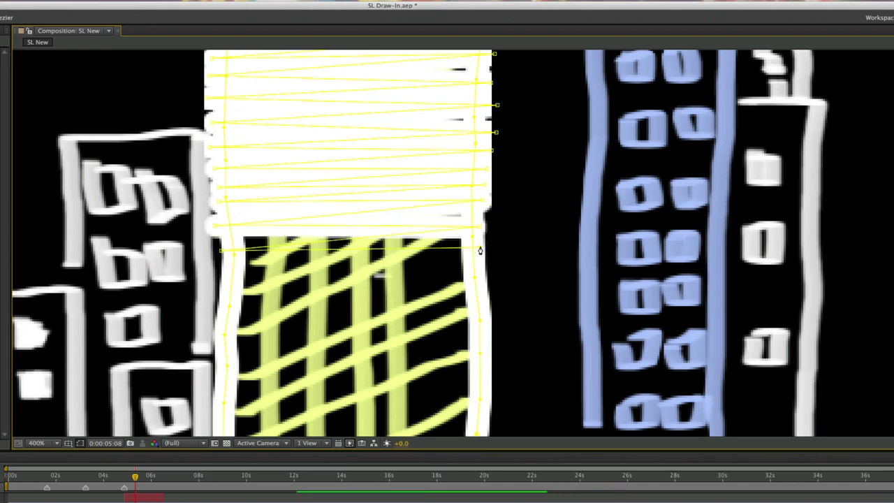
click(226, 269)
click(481, 261)
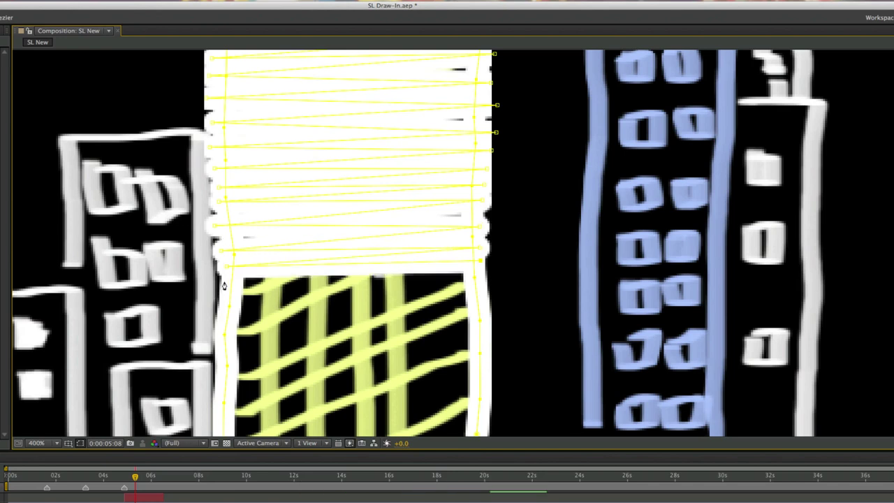
click(485, 292)
click(225, 300)
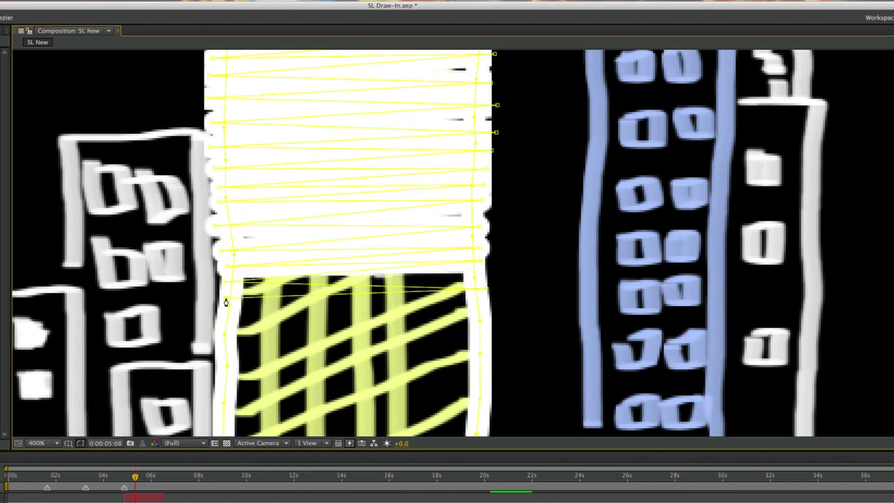
click(485, 305)
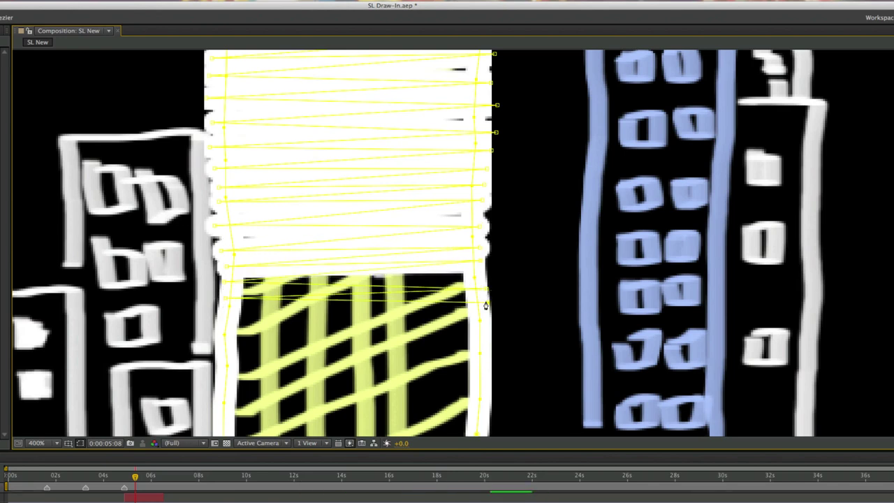
click(218, 314)
click(485, 327)
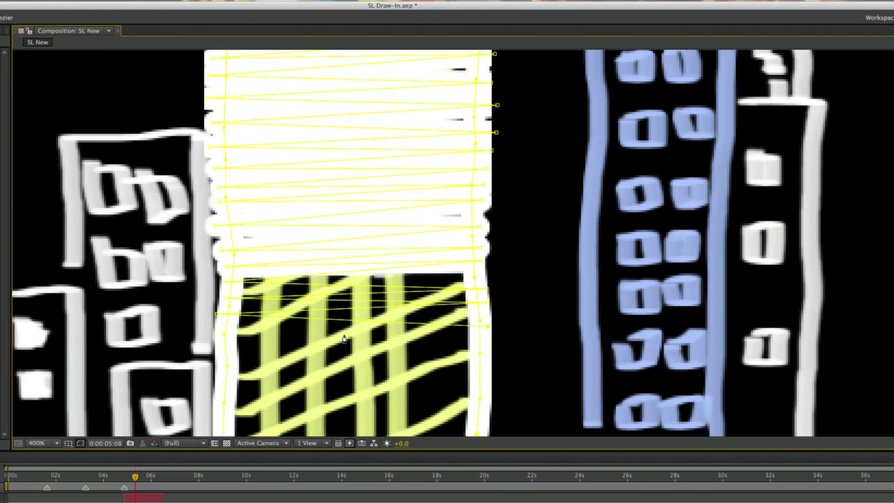
click(217, 327)
click(482, 344)
Step: Continue the zigzag lower and raise the lower-right point to straighten the bottom
scroll(364, 279, down, 3)
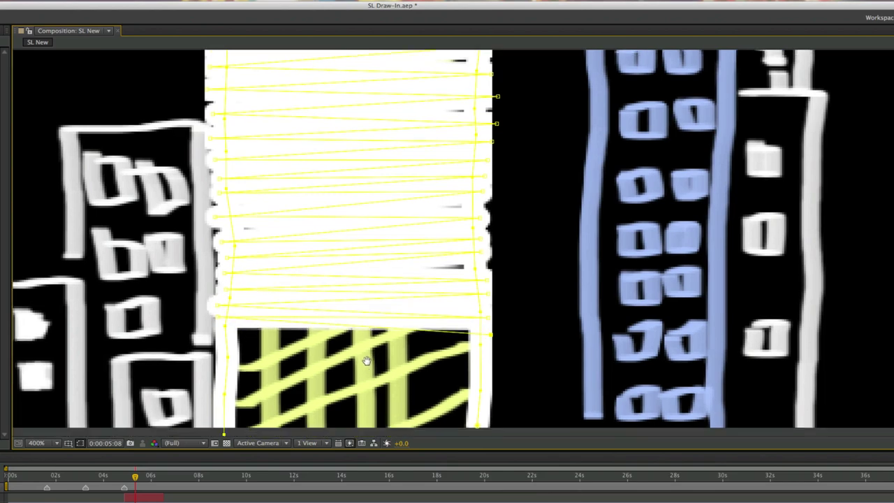
click(209, 211)
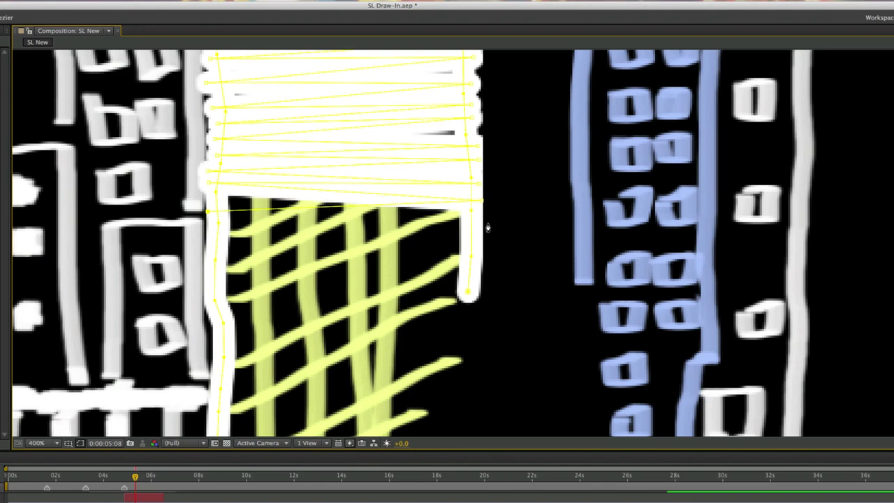
click(462, 224)
click(205, 238)
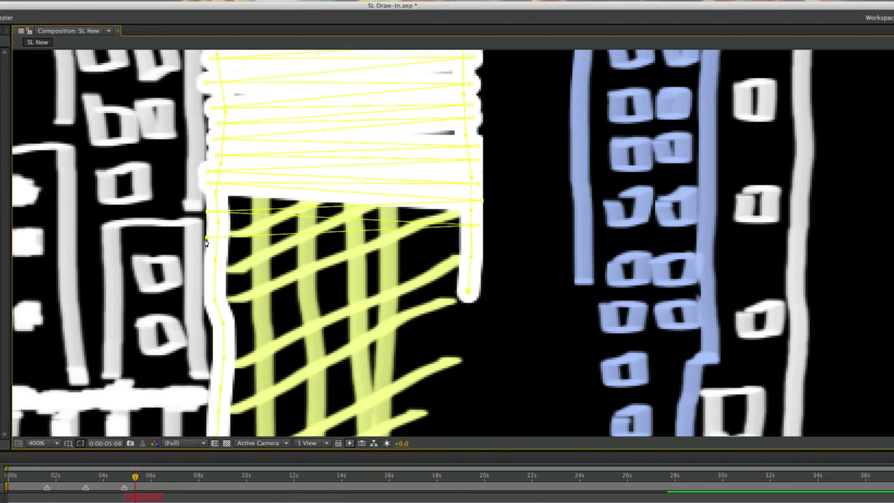
click(482, 246)
click(208, 260)
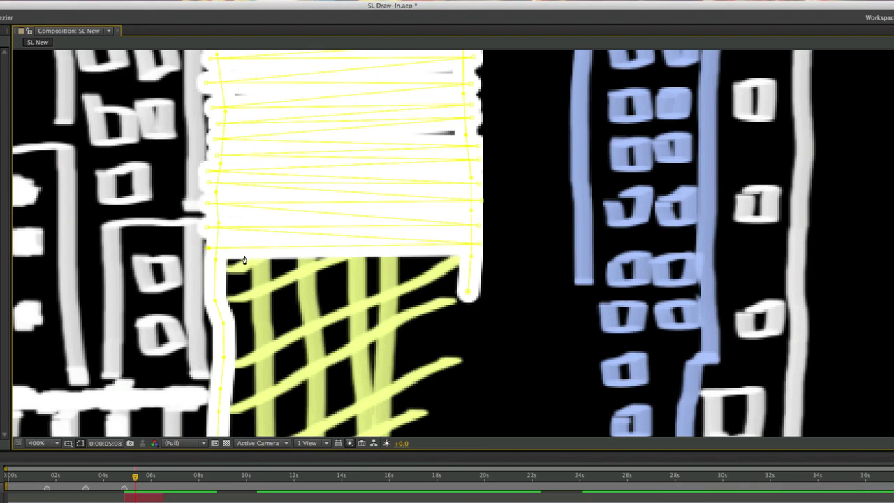
click(479, 281)
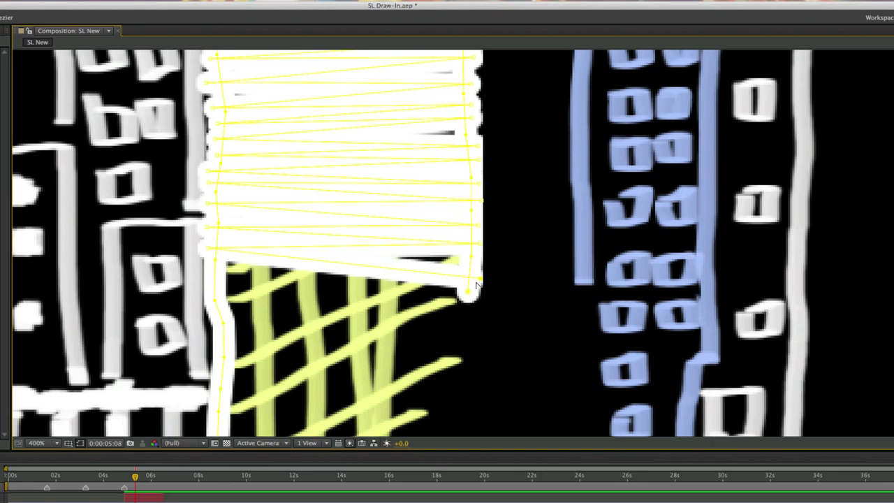
drag(480, 282, 484, 264)
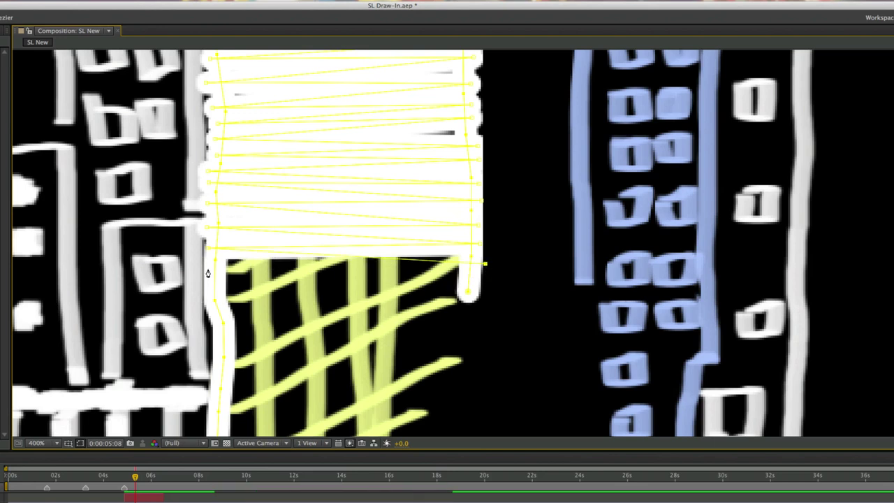
Step: Extend the zigzag further down the tower's lower section with more left-right points
click(479, 279)
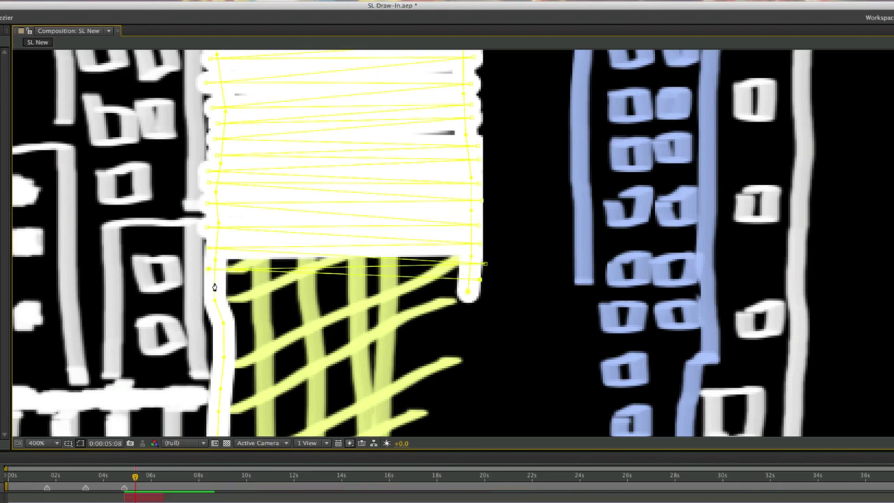
click(215, 287)
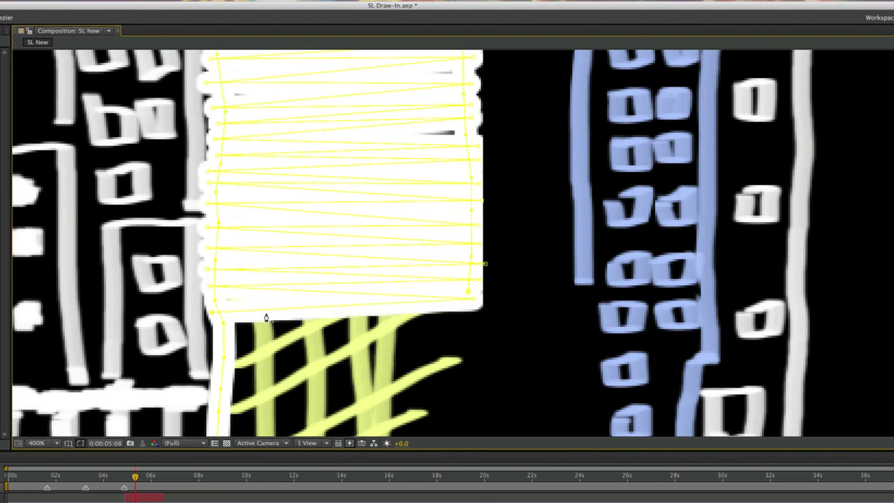
click(461, 317)
click(228, 330)
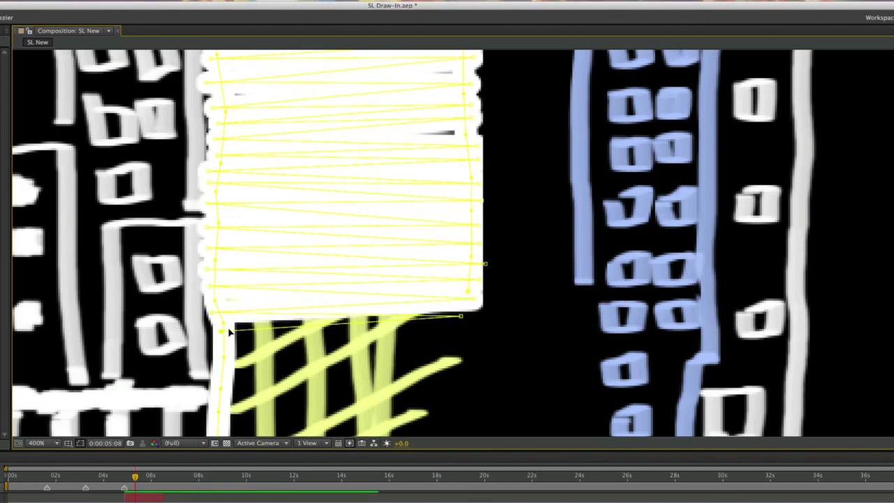
click(464, 335)
click(211, 347)
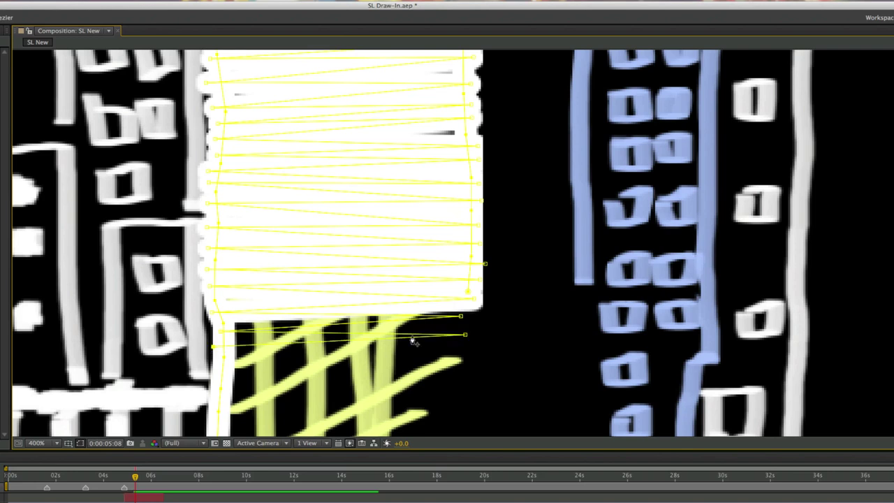
click(453, 349)
click(214, 372)
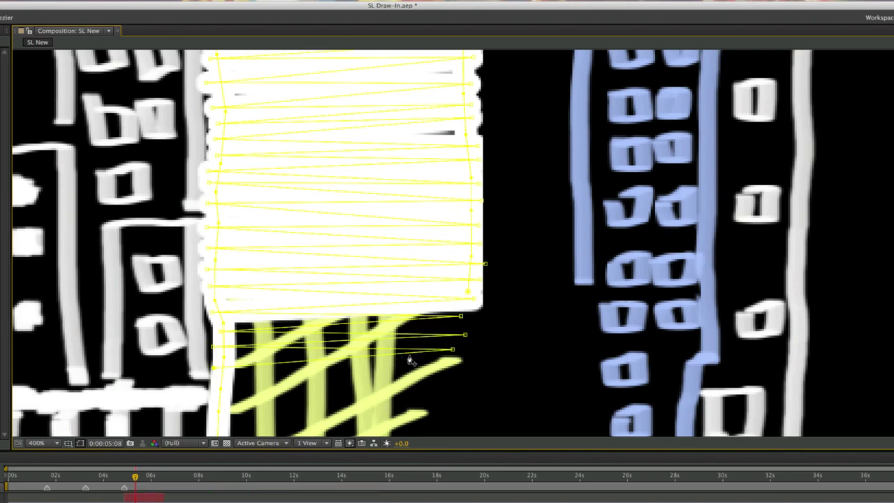
click(476, 361)
click(213, 383)
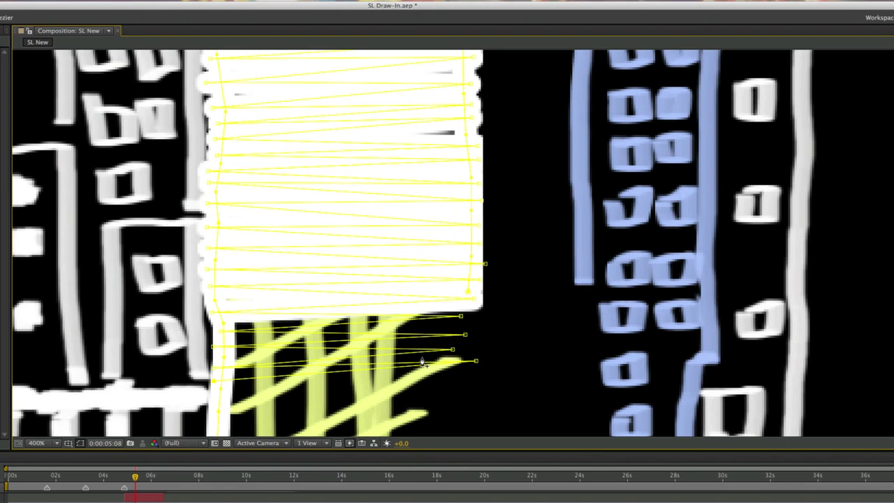
click(456, 376)
click(208, 397)
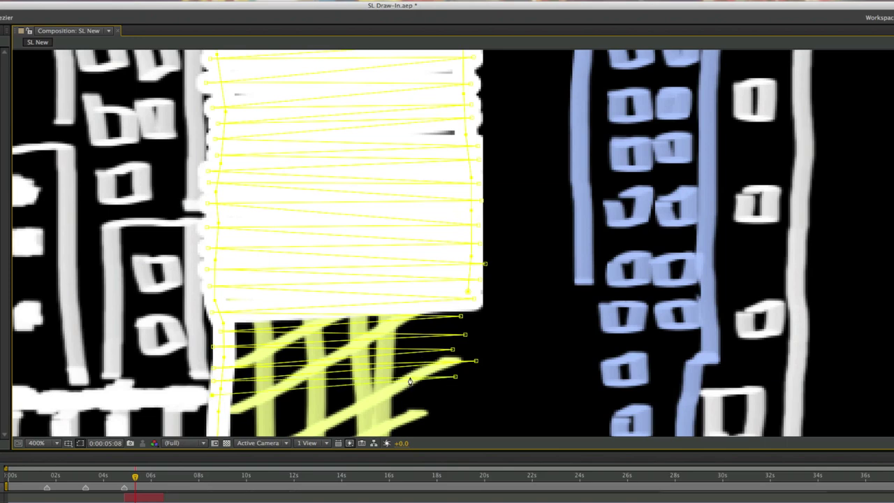
Step: Pan down and finish the zigzag with alternating points to Building 4's base
drag(435, 403, 186, 286)
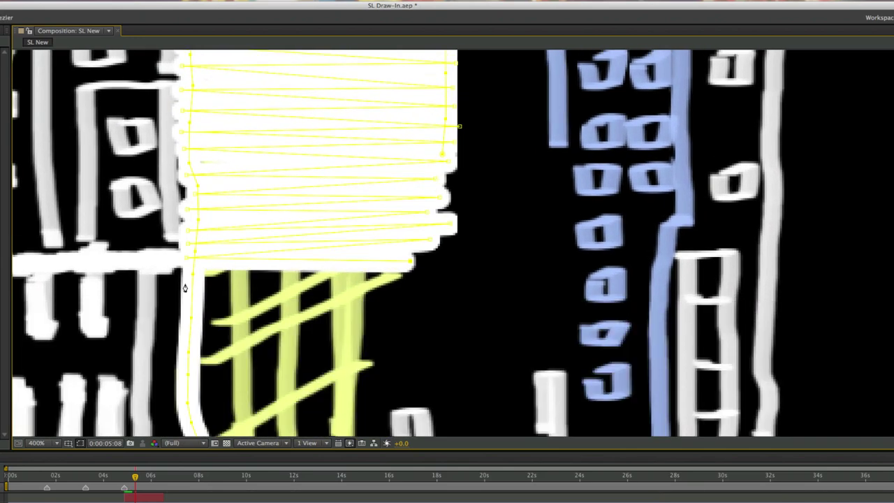
click(179, 284)
click(406, 278)
click(178, 310)
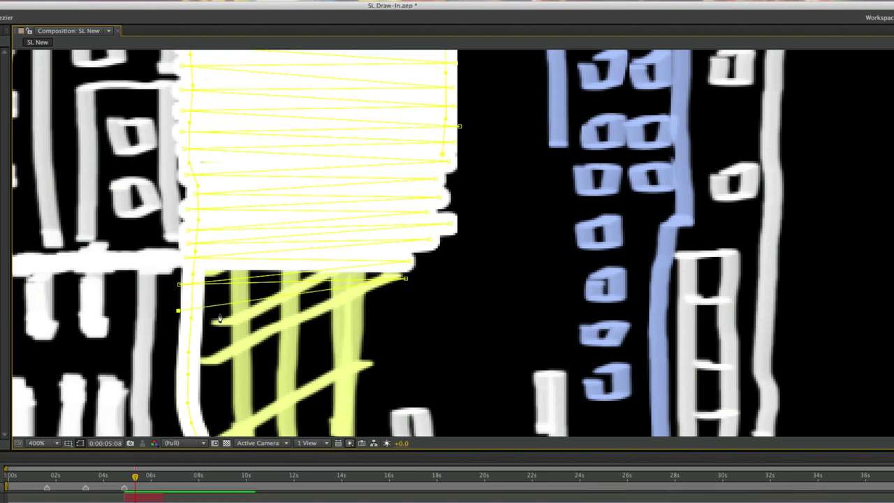
click(389, 299)
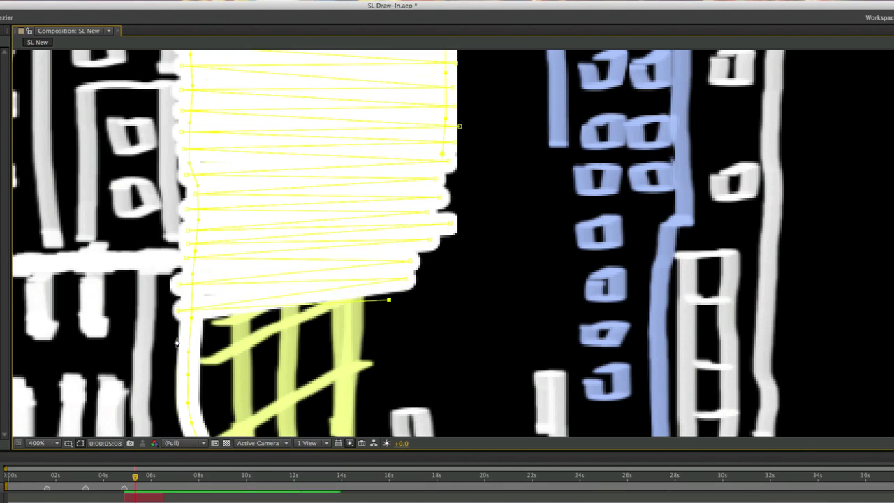
click(177, 338)
click(380, 322)
click(173, 355)
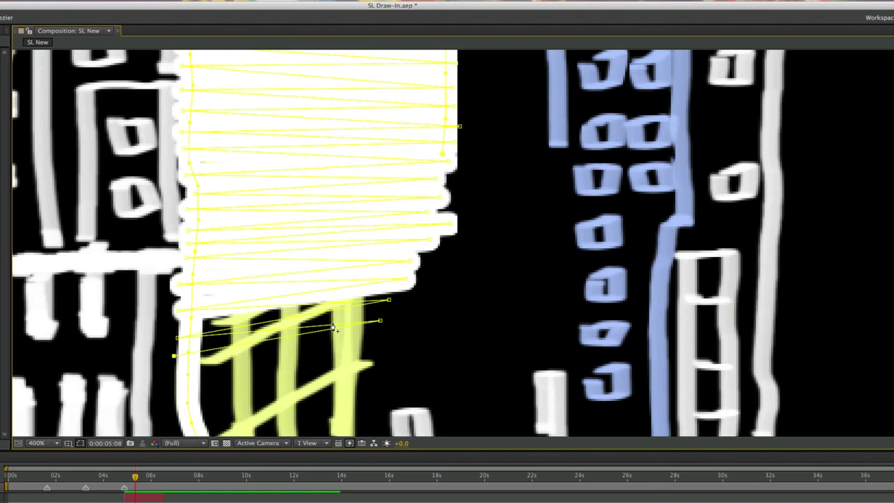
click(373, 338)
click(176, 381)
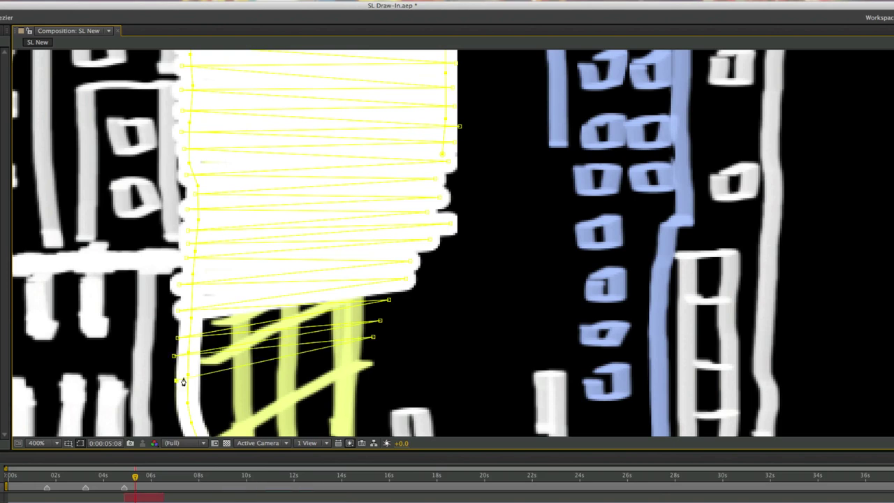
click(375, 354)
click(178, 405)
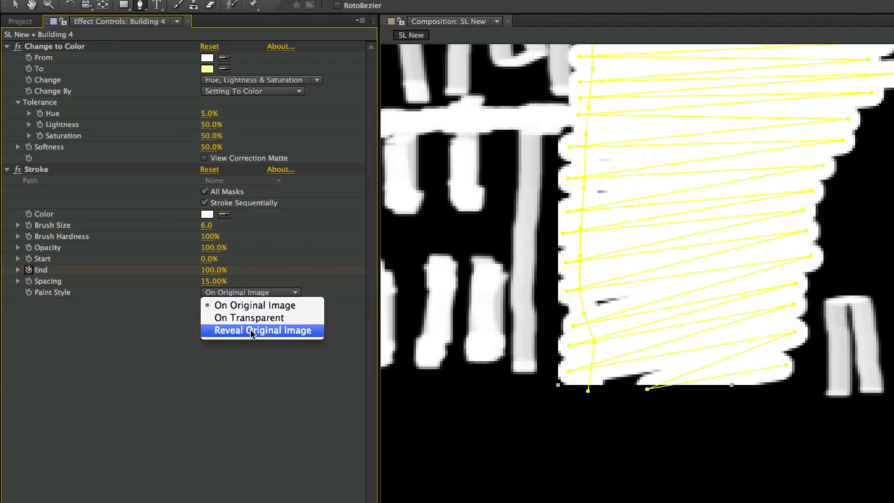
Step: Switch the Stroke Paint Style to Reveal Original Image
click(251, 331)
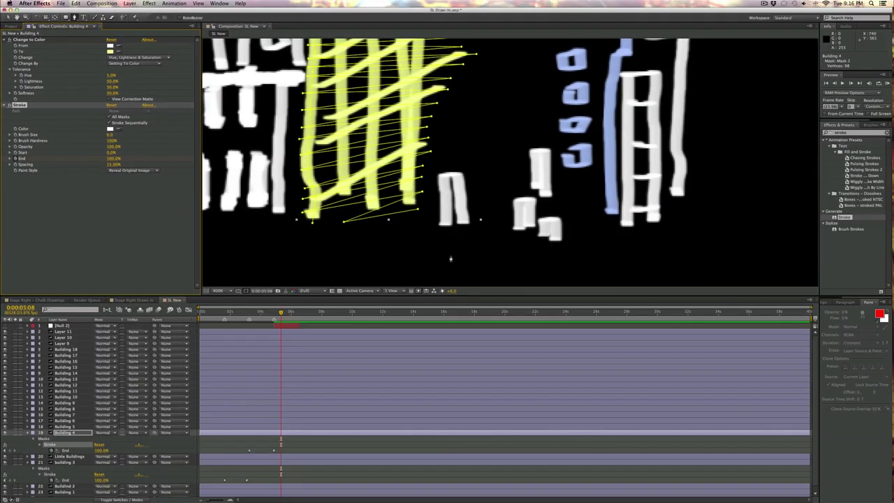
Step: Zoom the viewer to 100%, deselect Building 4, and preview the draw-on from its start
scroll(424, 227, down, 2)
scroll(424, 222, down, 2)
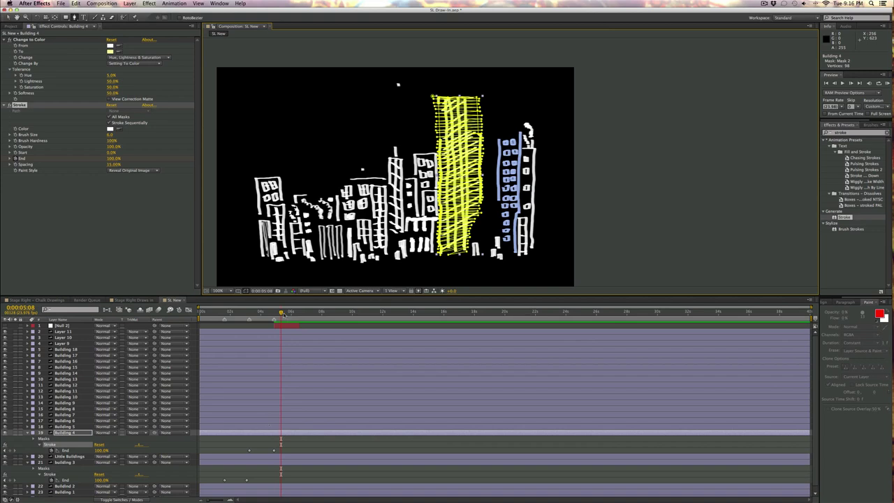
drag(283, 315, 276, 314)
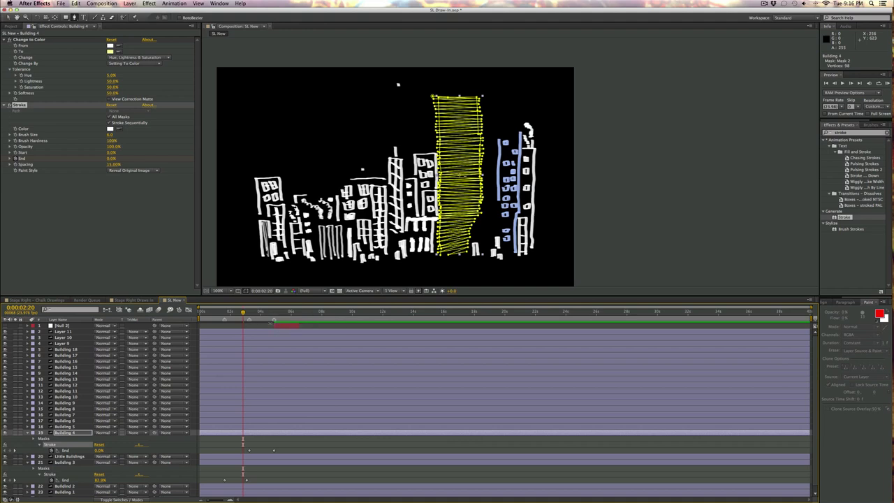
click(631, 248)
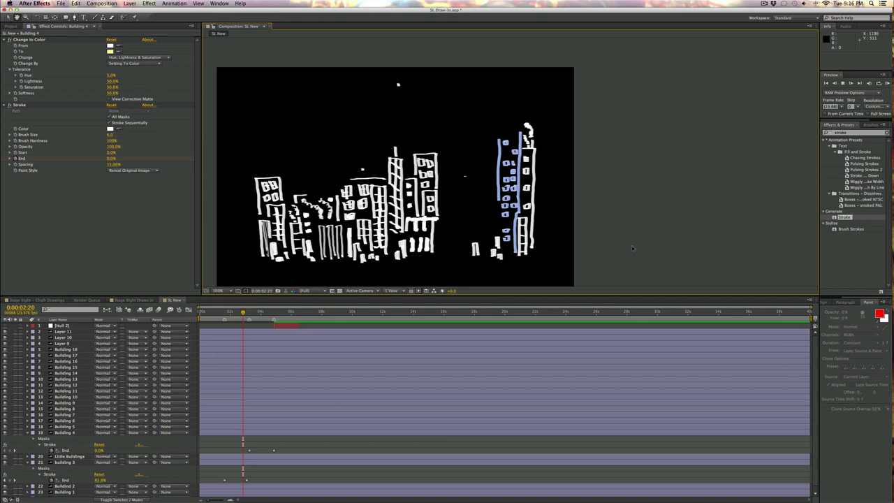
key(space)
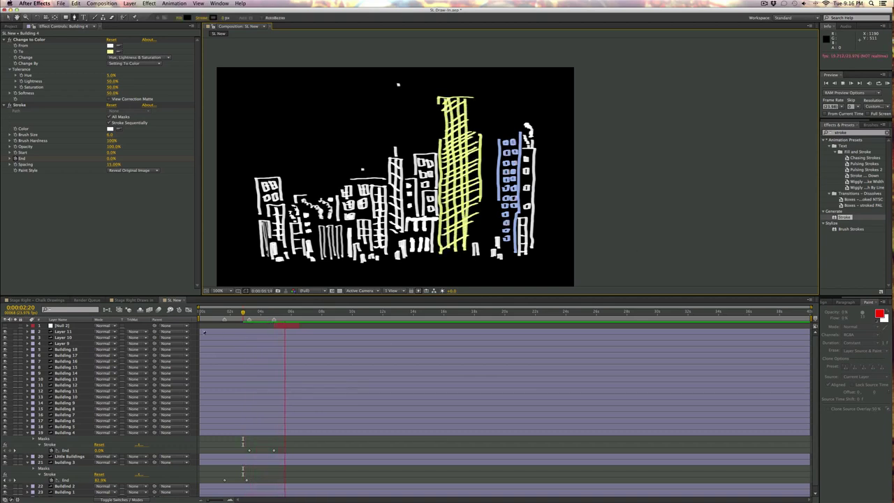
key(space)
click(239, 314)
key(space)
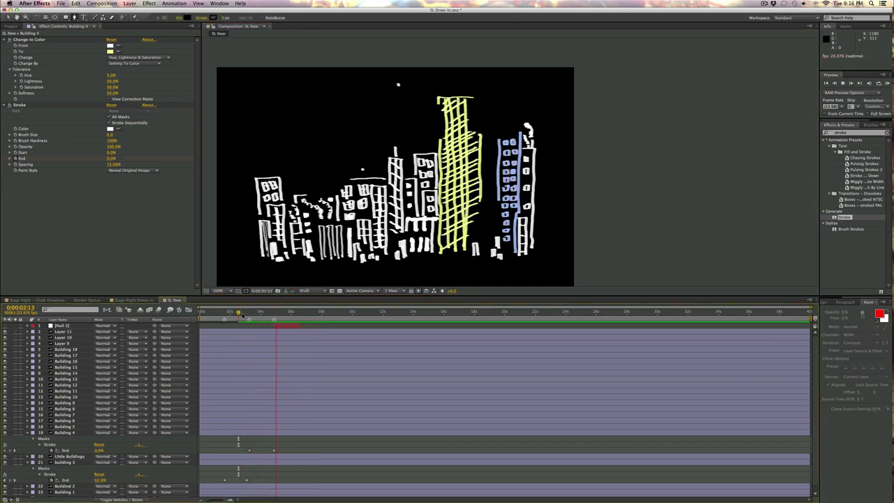
Step: Move the last Stroke End keyframe later to 0:00:04:21 and preview the slower draw-on
click(273, 450)
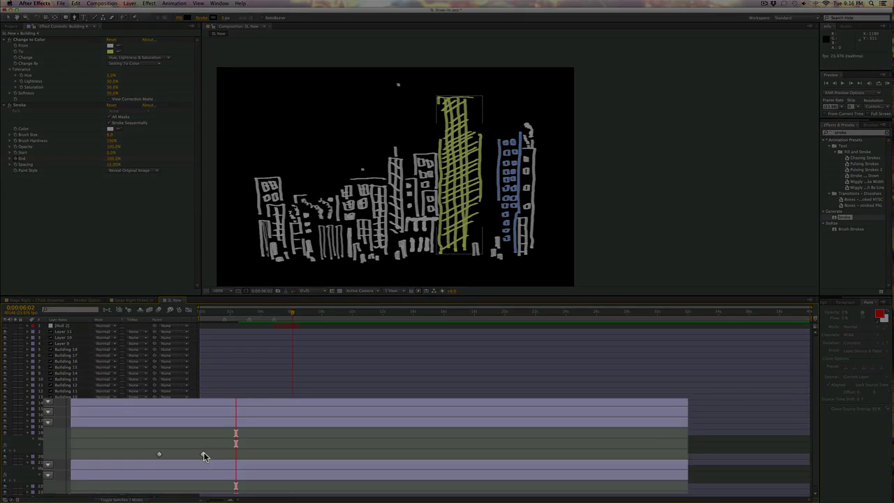
drag(220, 454, 376, 454)
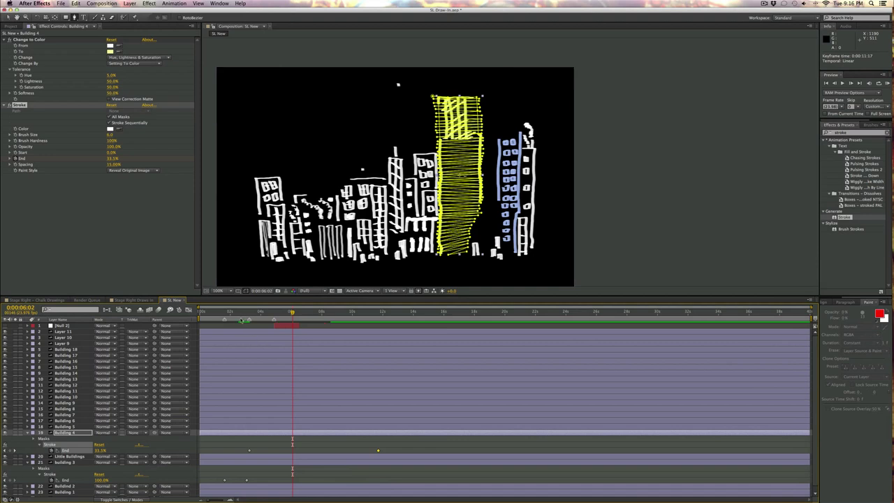
click(240, 312)
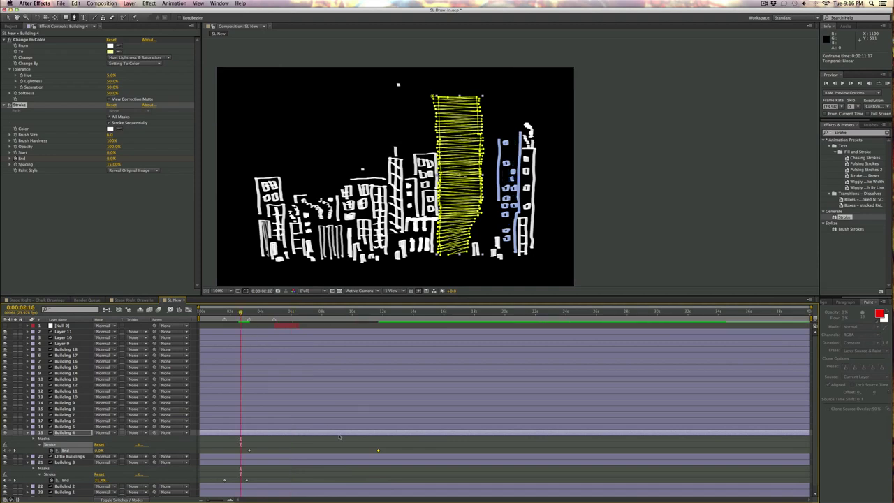
key(space)
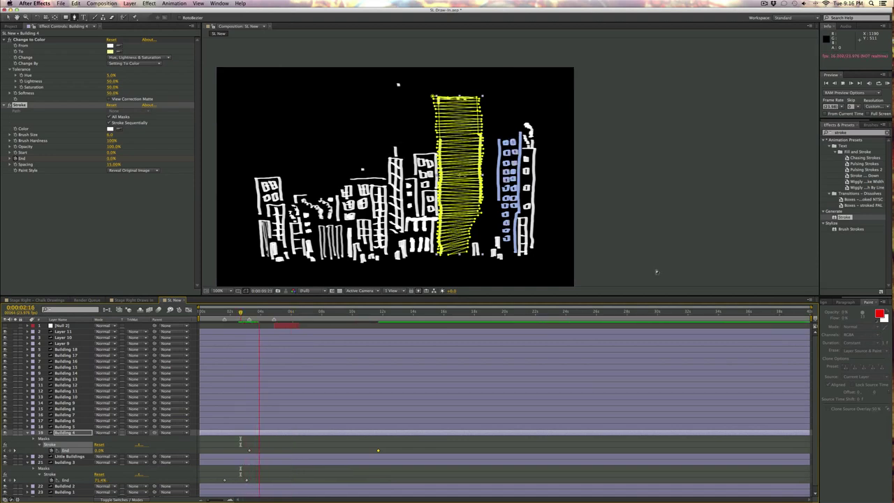
click(649, 241)
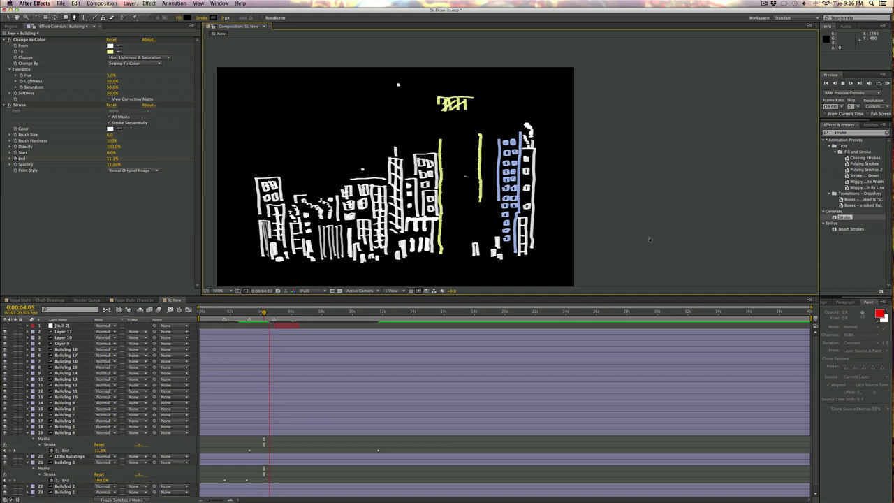